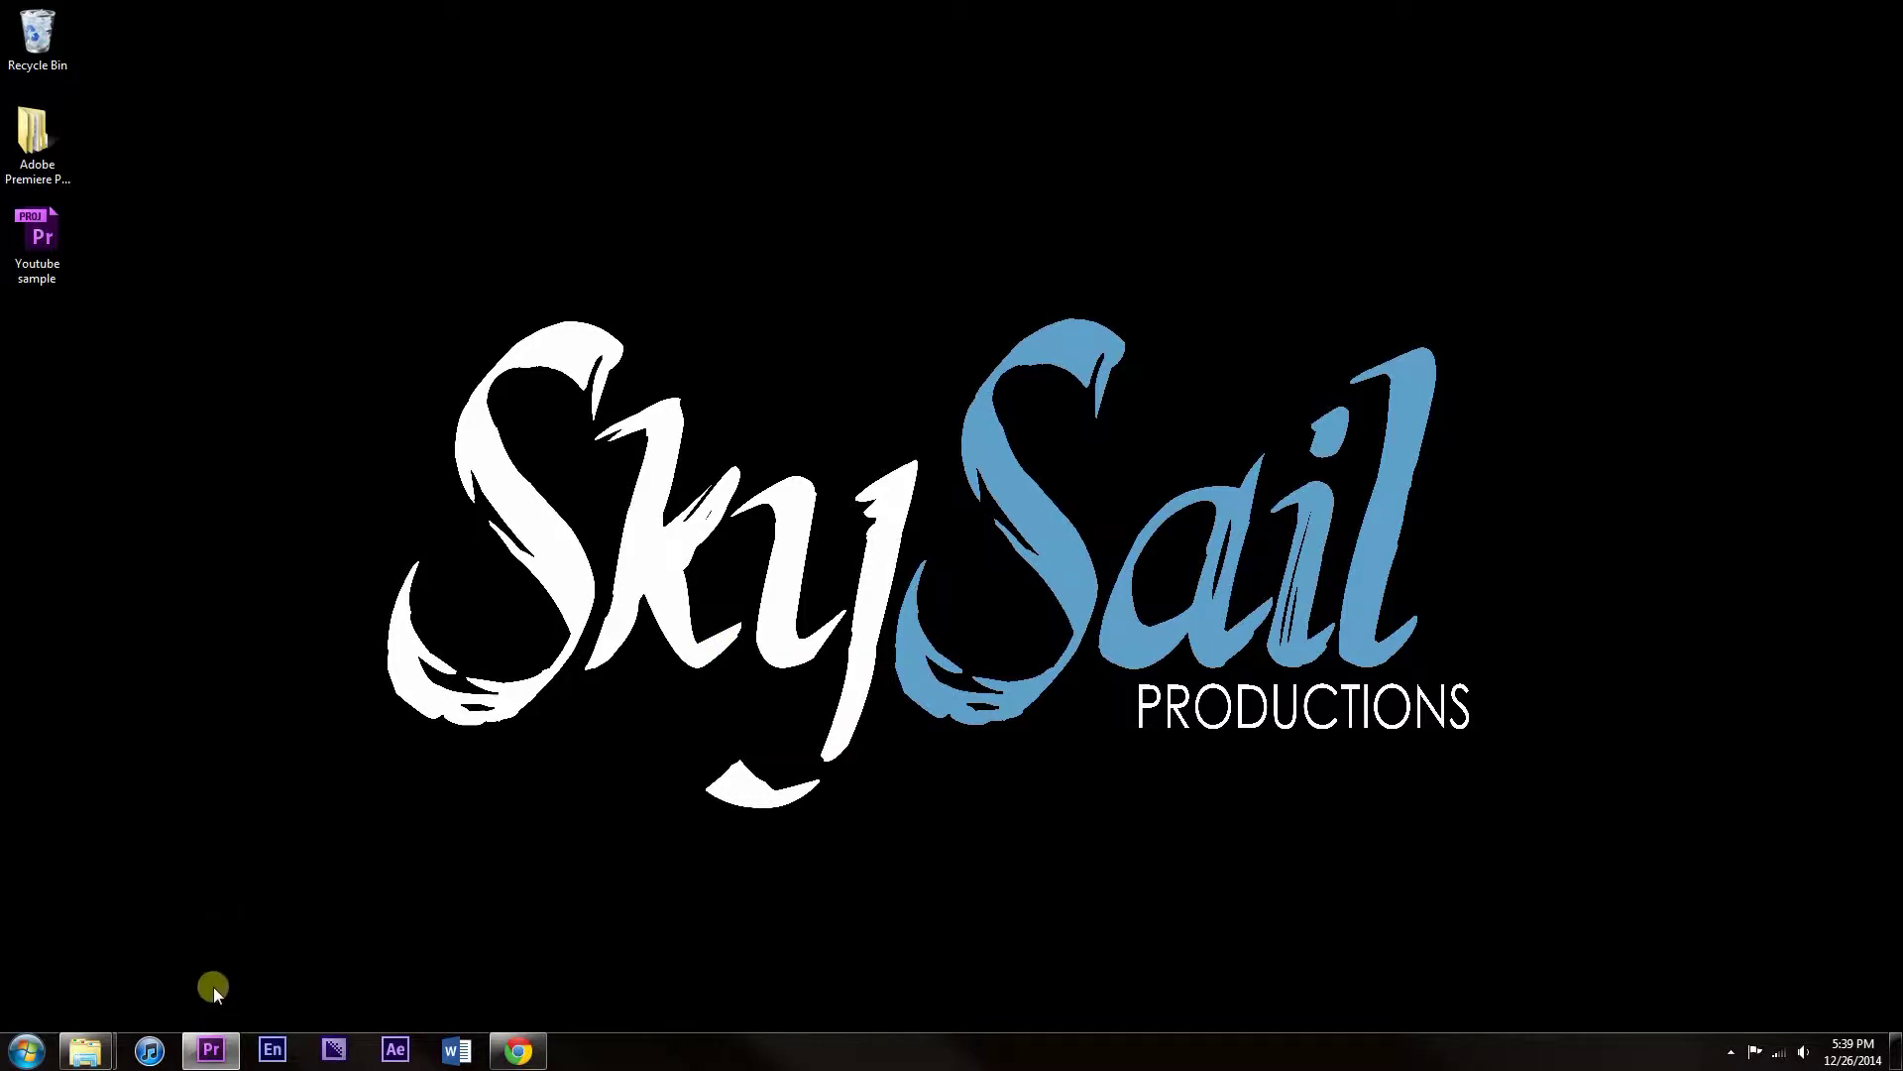
Restore the Premiere Pro window showing the Youtube sample project's multi-camera sequence.
left_click(211, 1049)
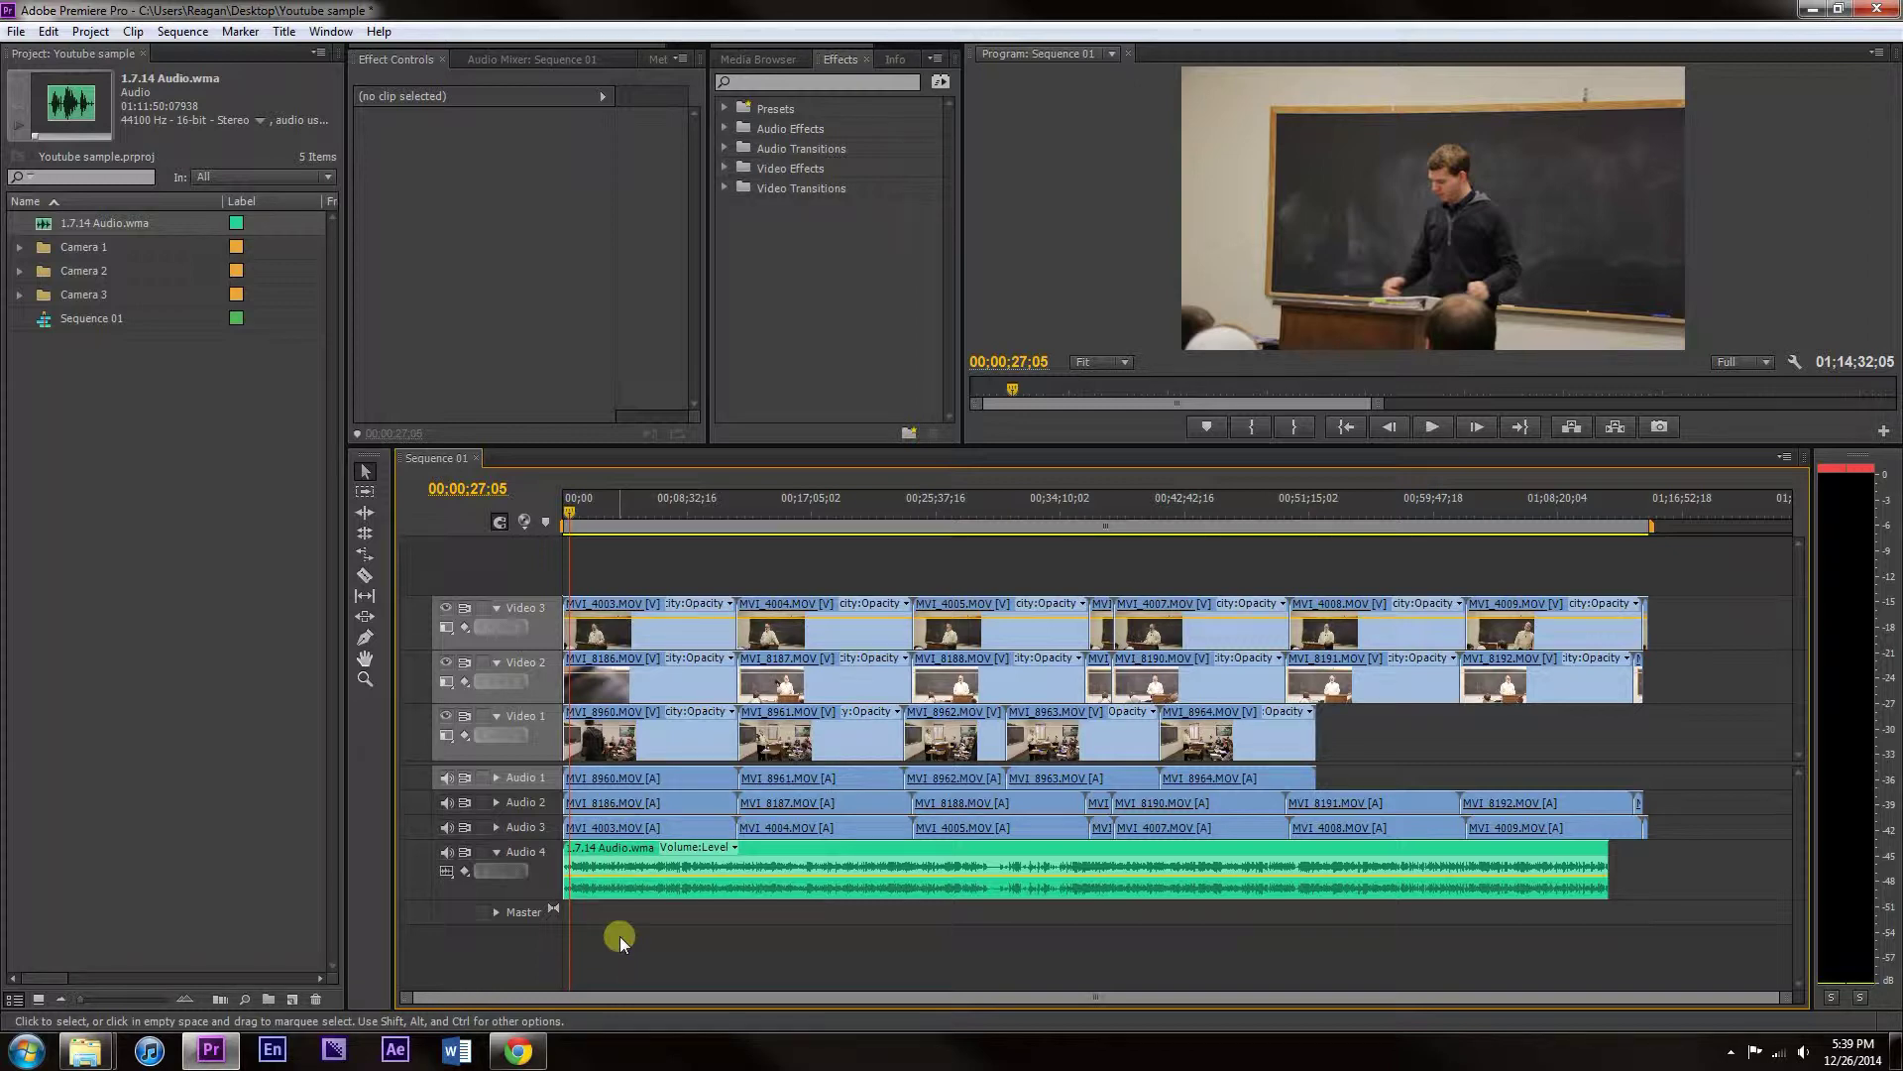
left_click(496, 827)
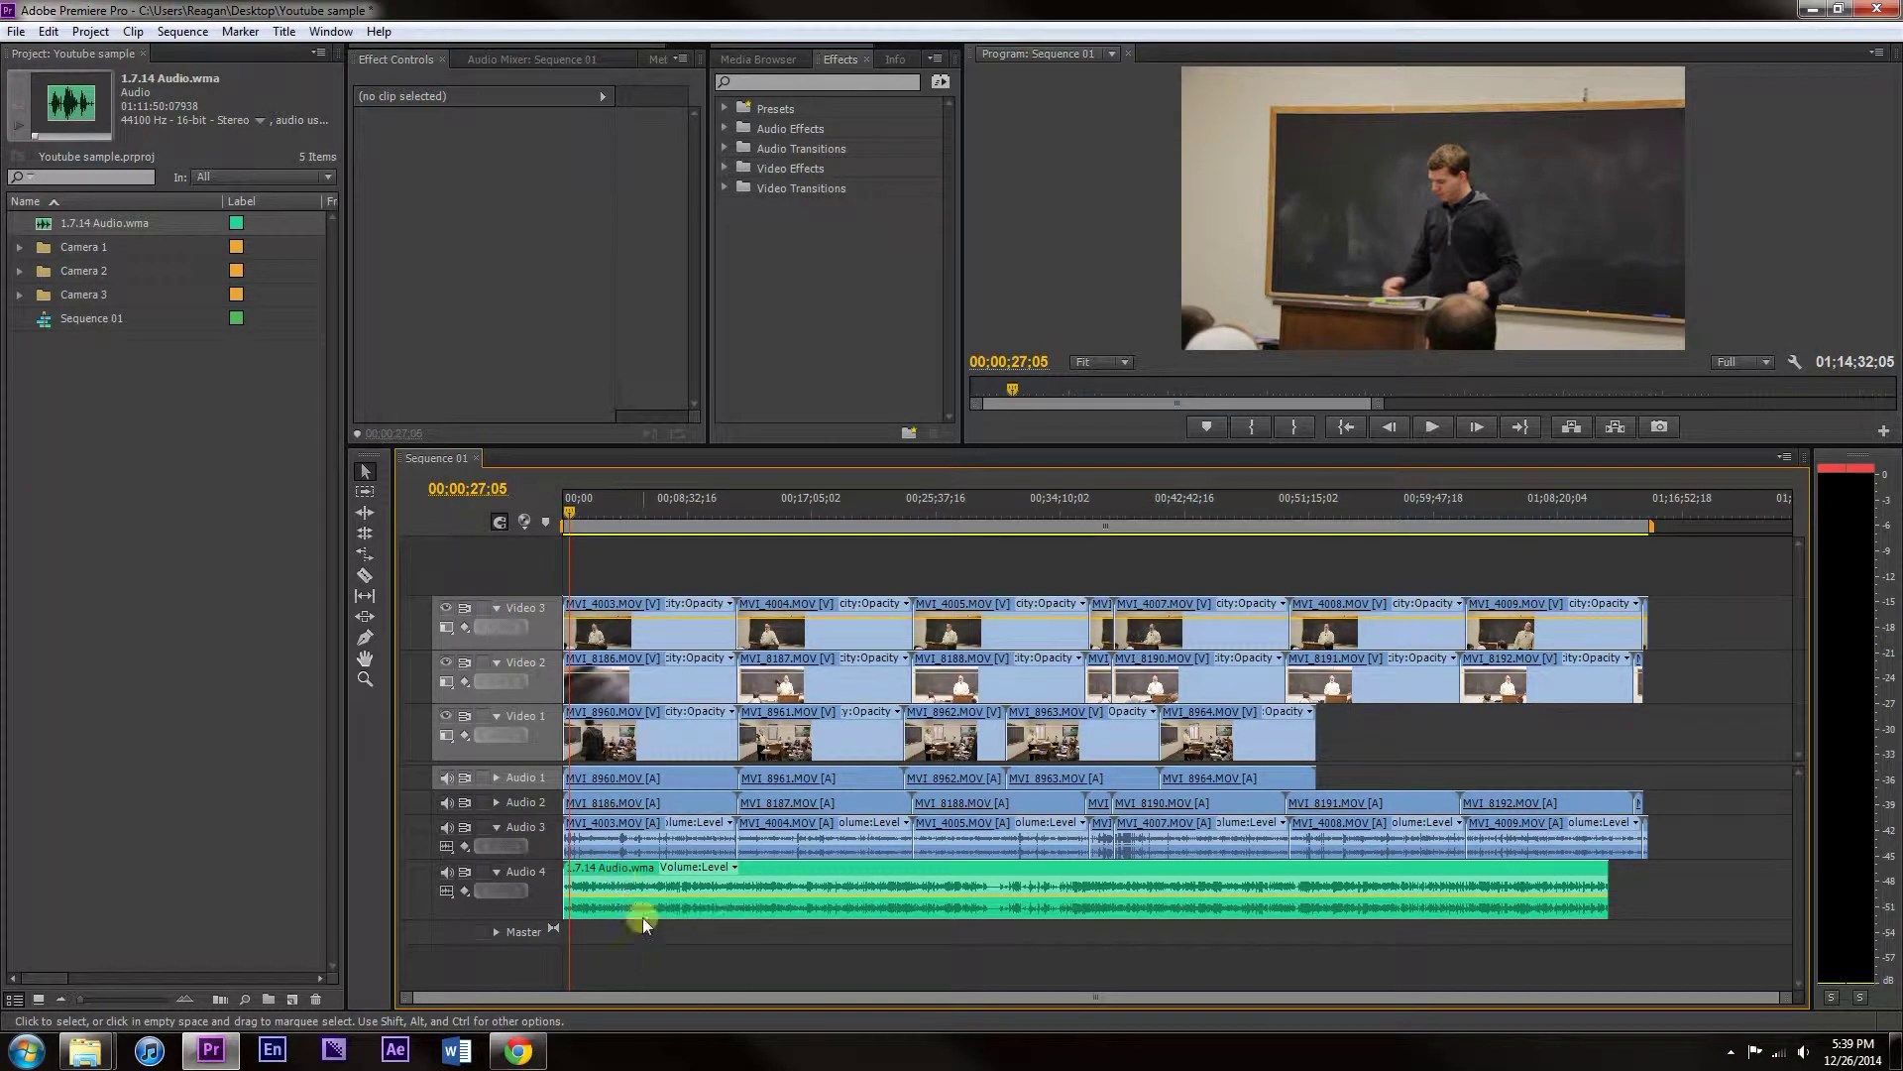
key("equal")
key("equal")
key("equal")
key("equal")
key("equal")
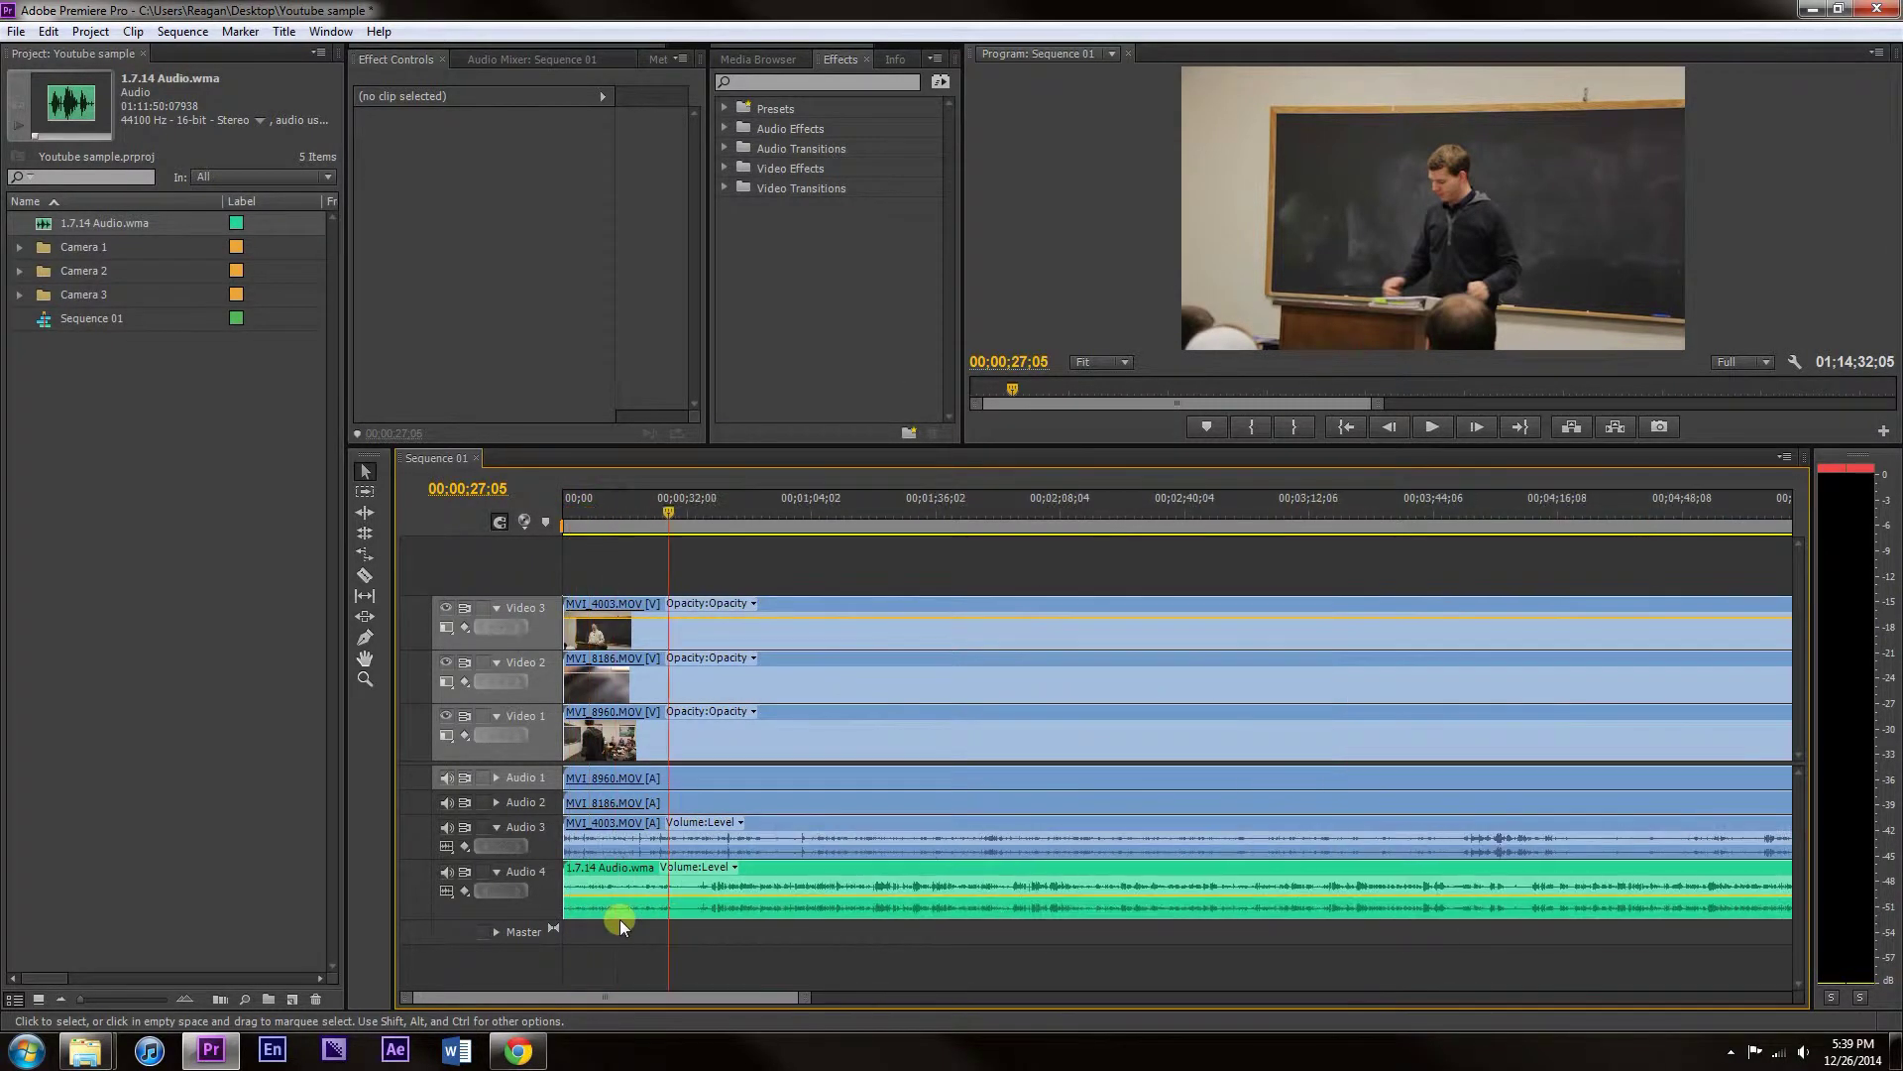
left_click(496, 826)
key("minus")
key("minus")
key("backslash")
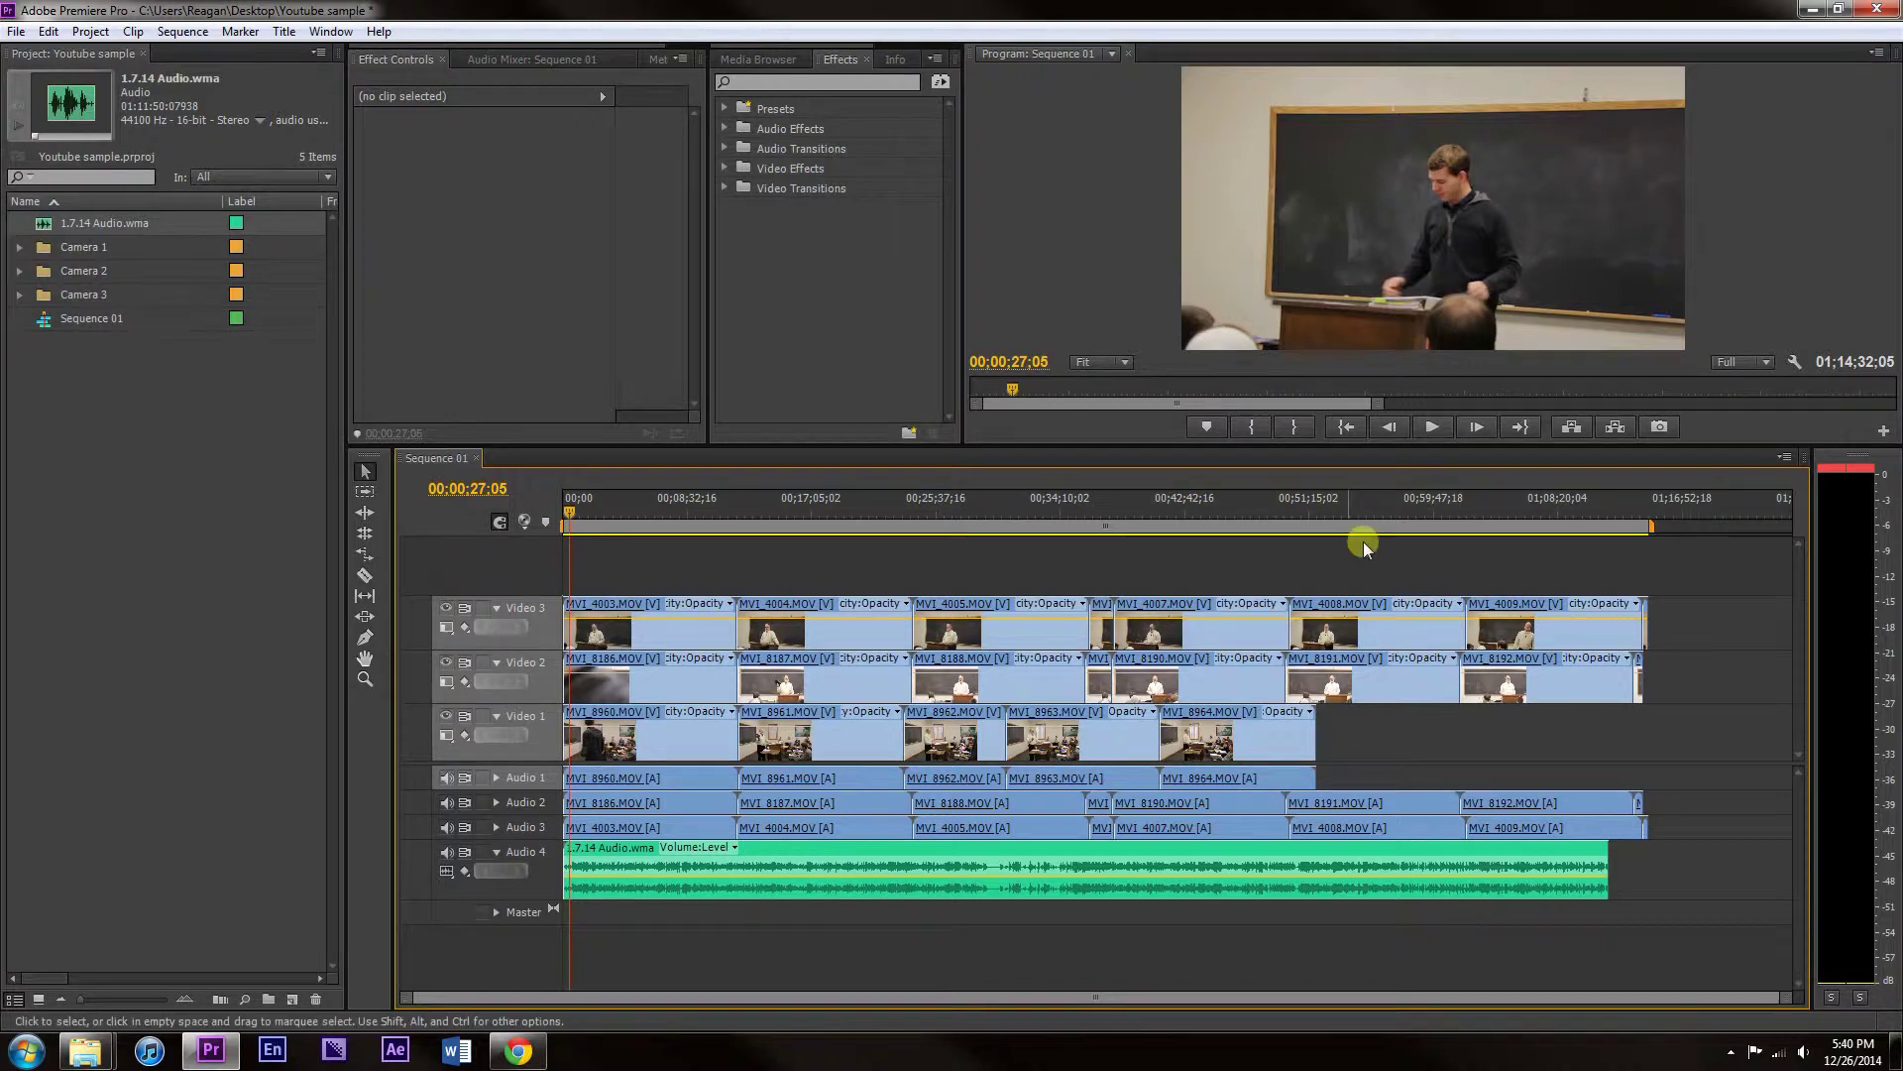
left_click(446, 608)
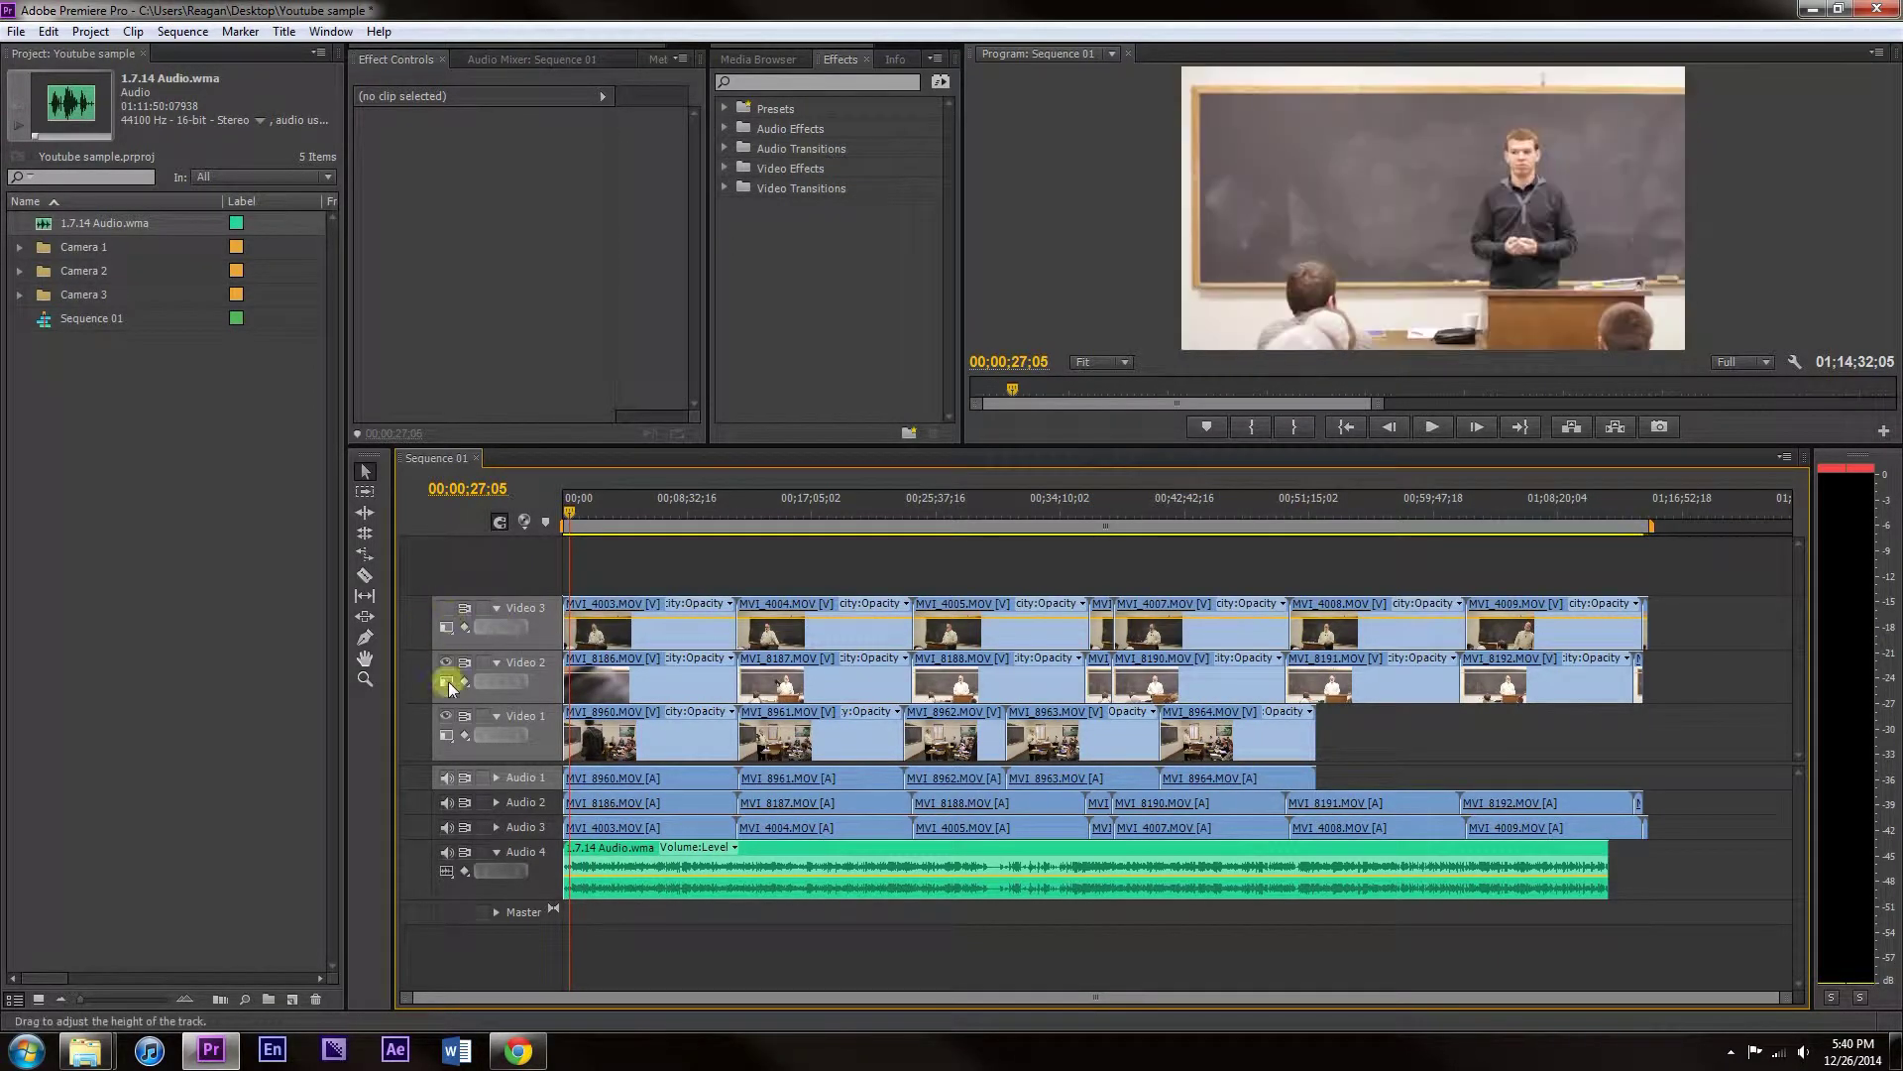
left_click(445, 662)
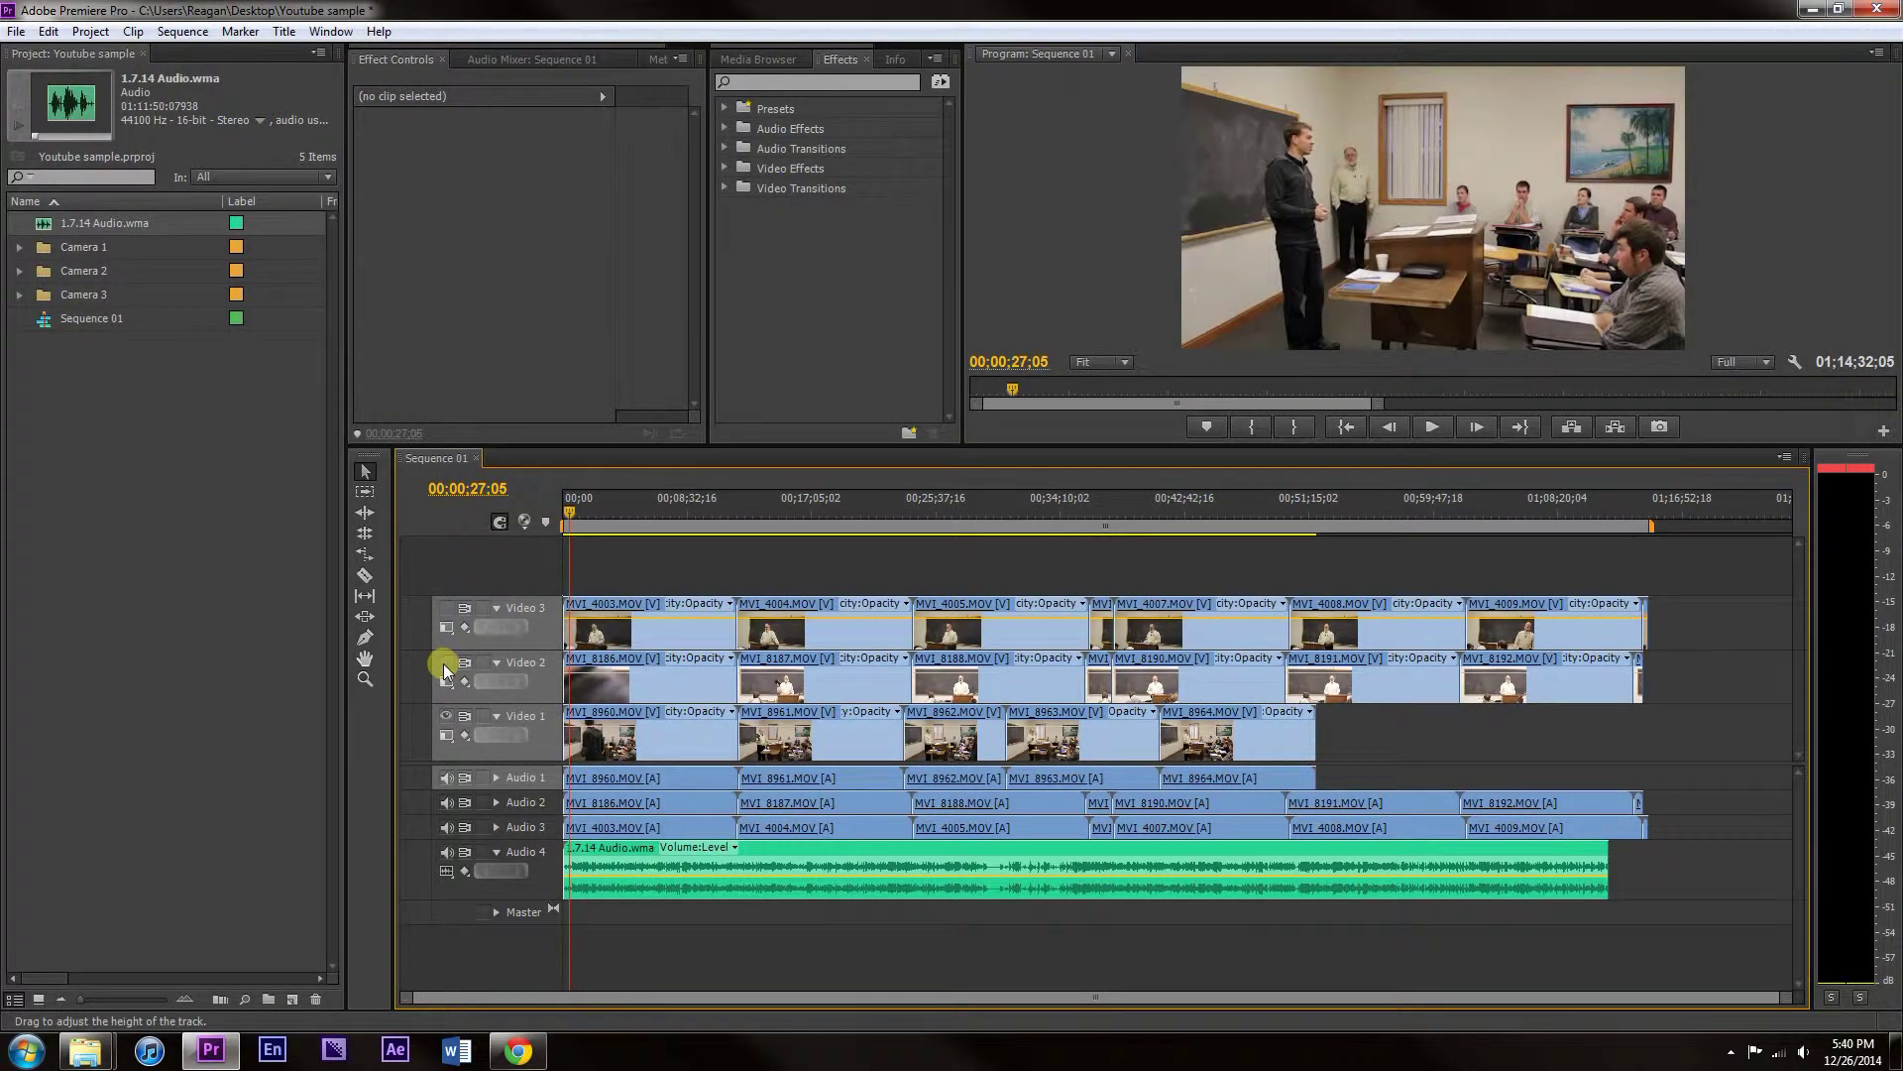
left_click(445, 662)
left_click(445, 608)
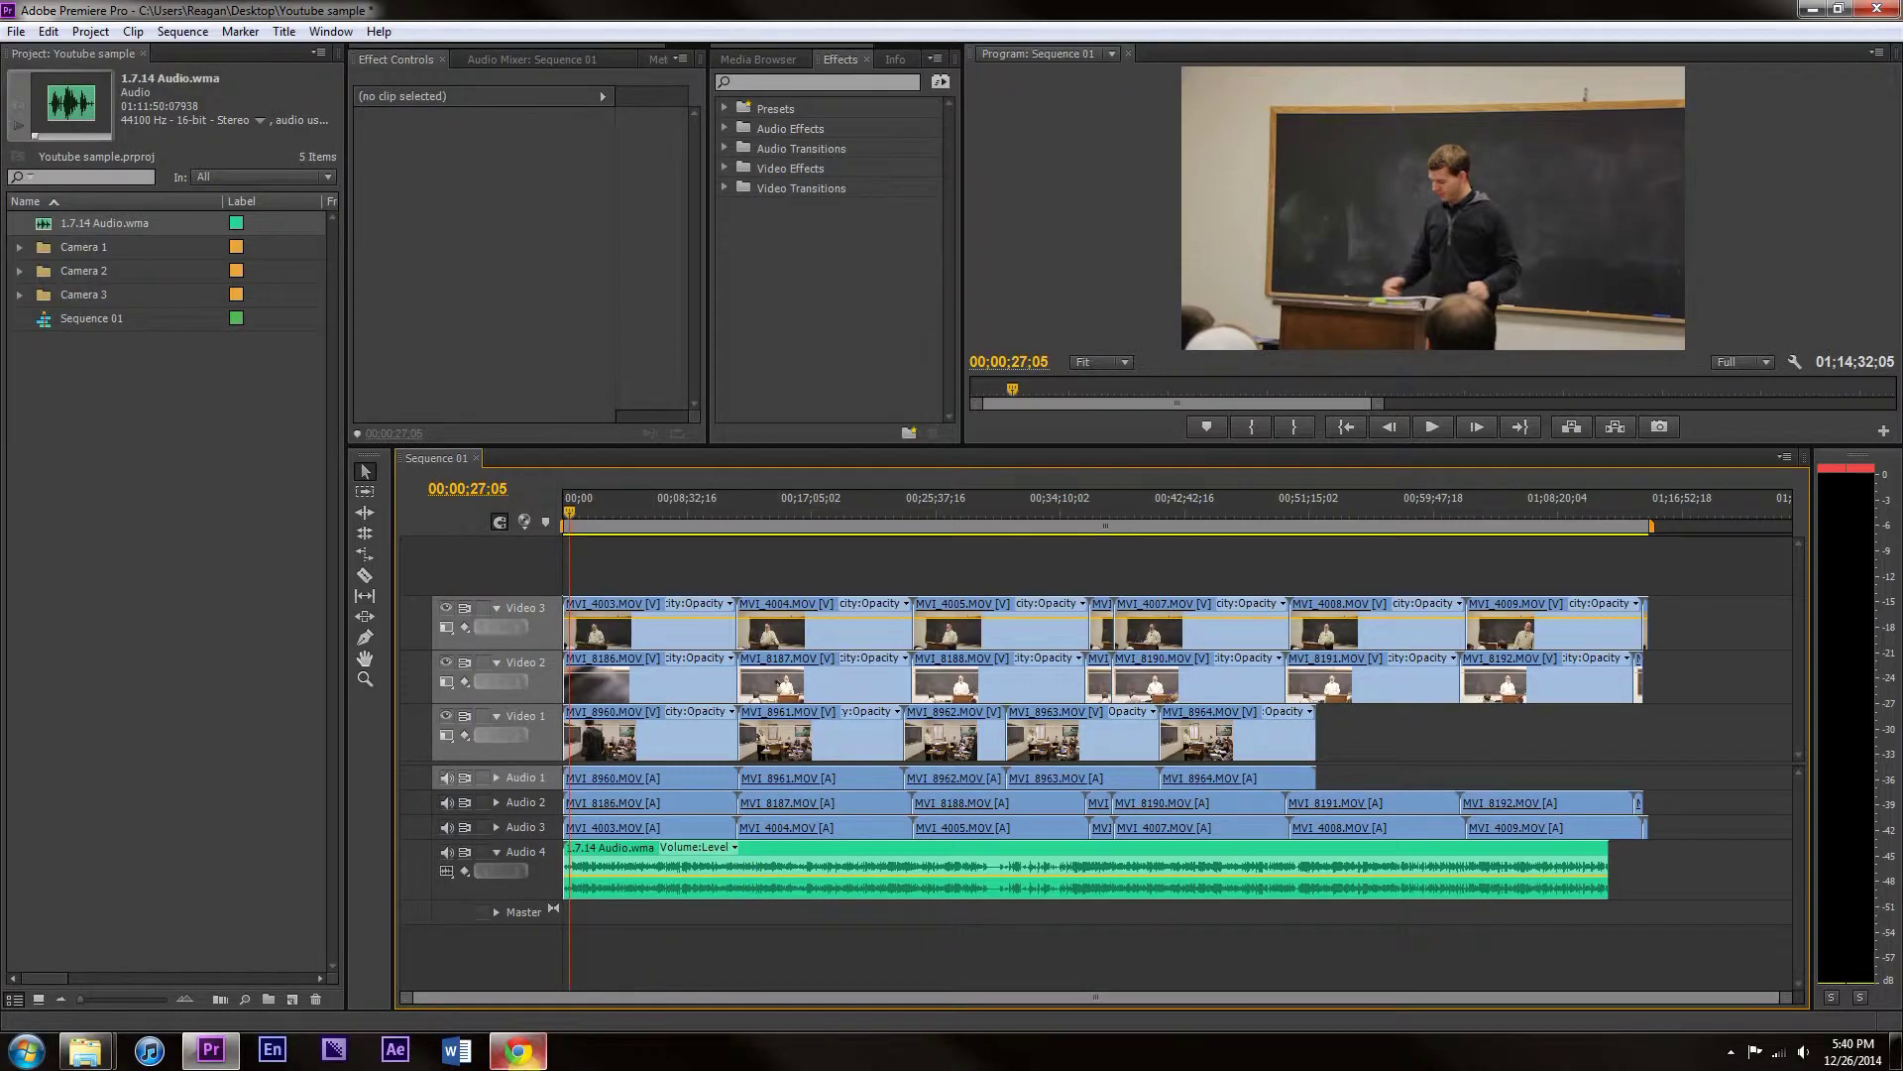
left_click(518, 1050)
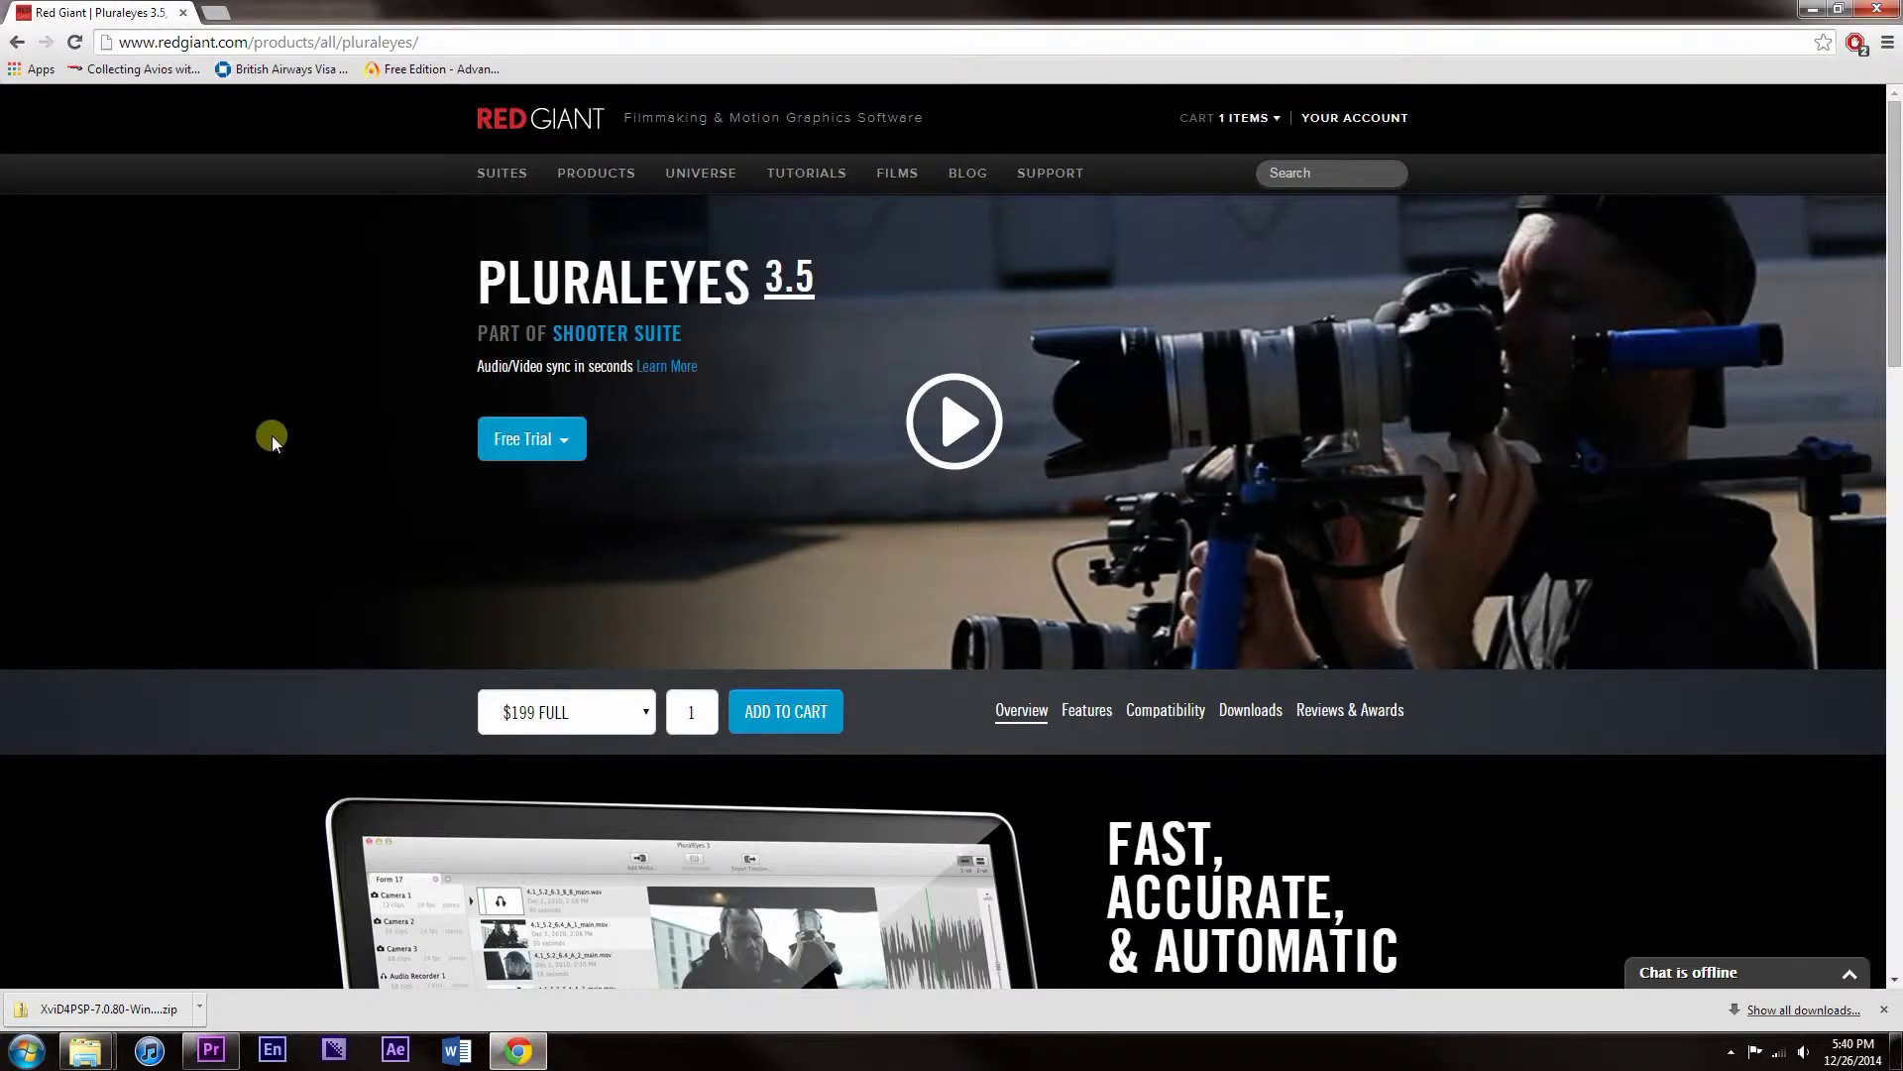
scroll(274, 440, "down", 7)
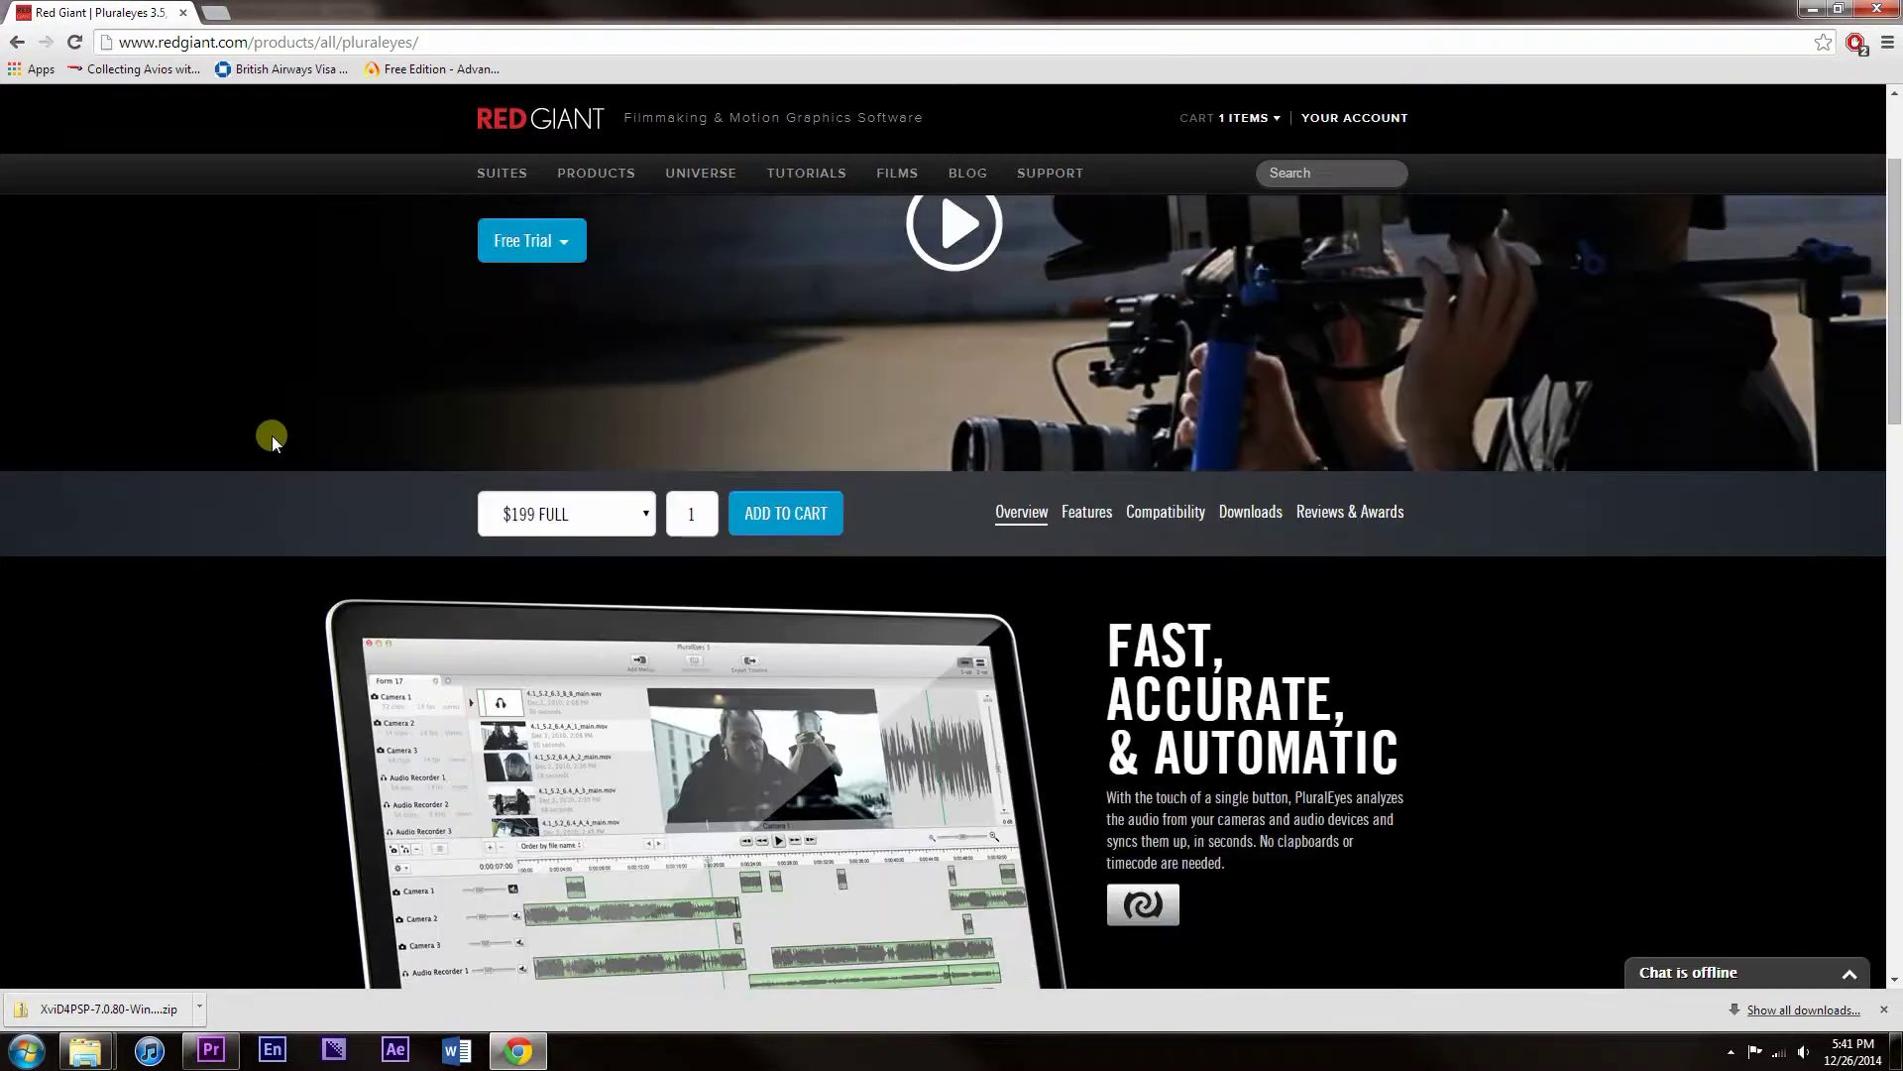
scroll(272, 443, "up", 2)
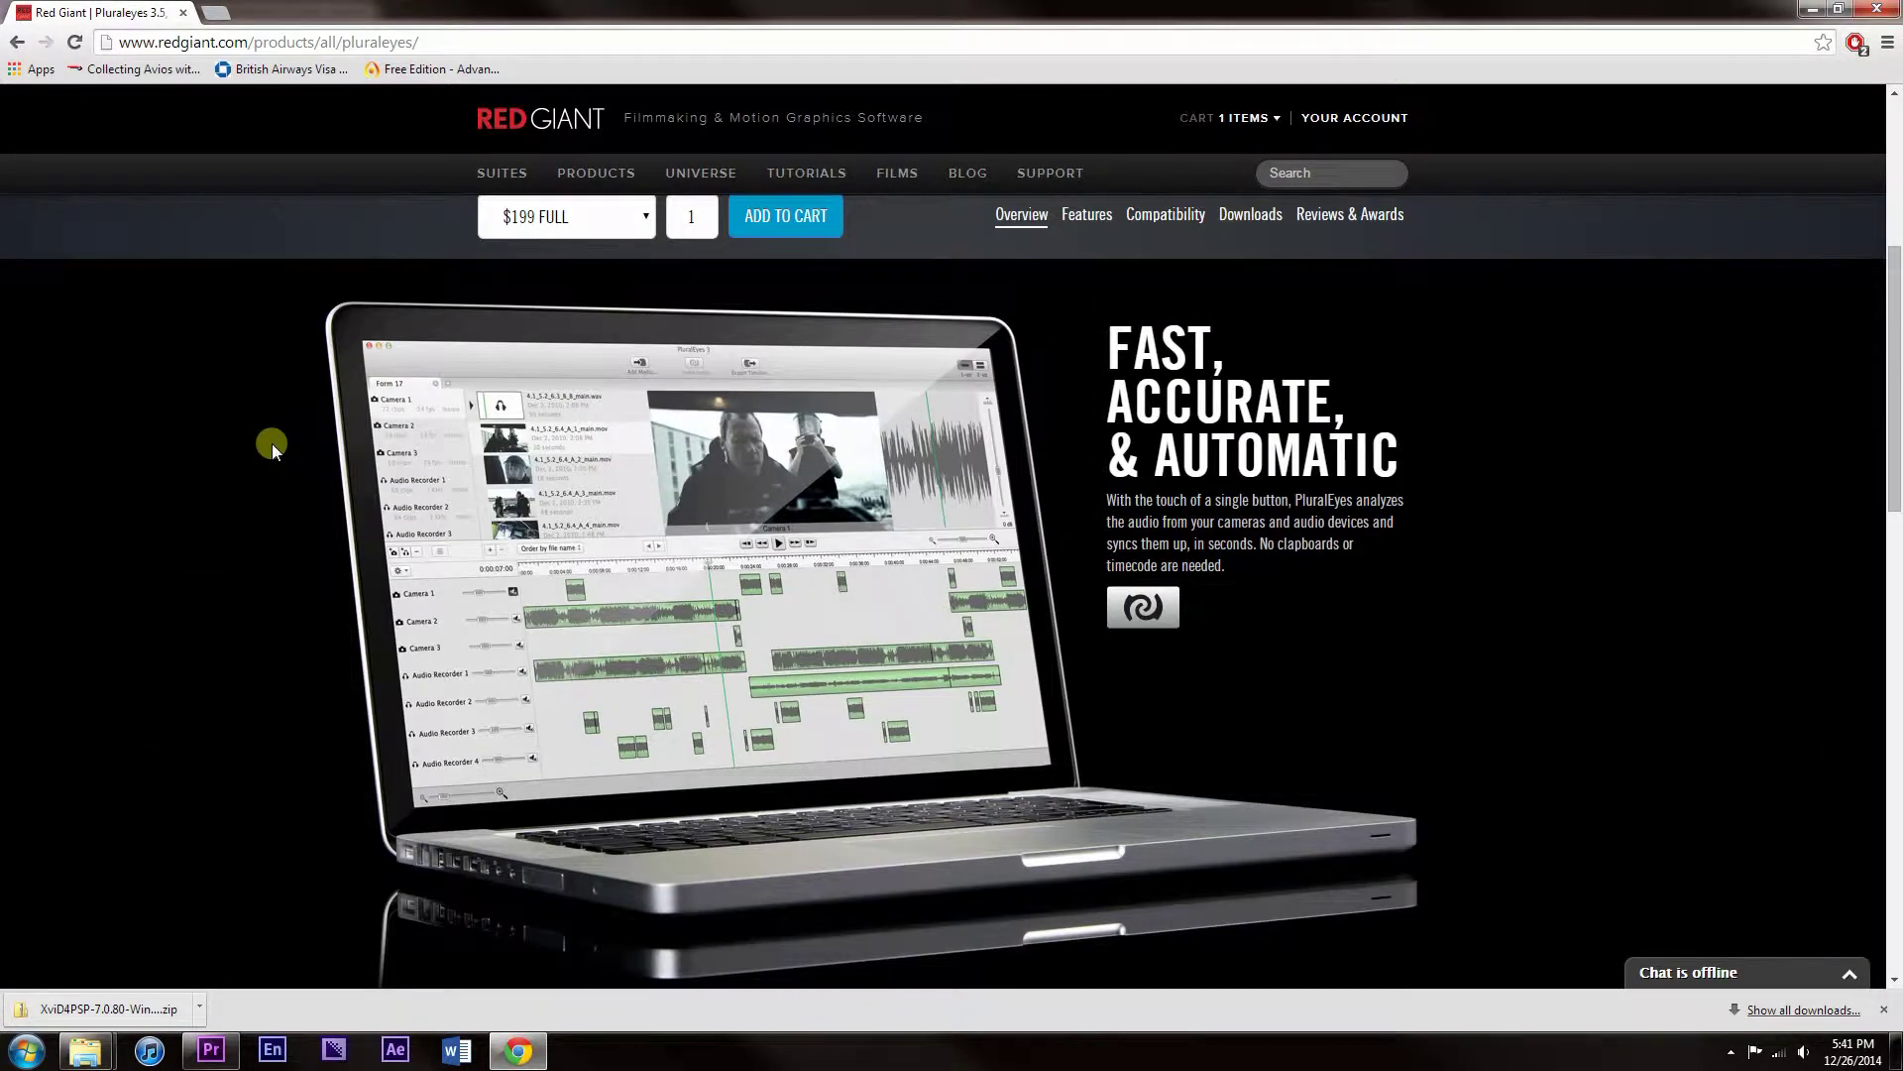
scroll(272, 443, "up", 5)
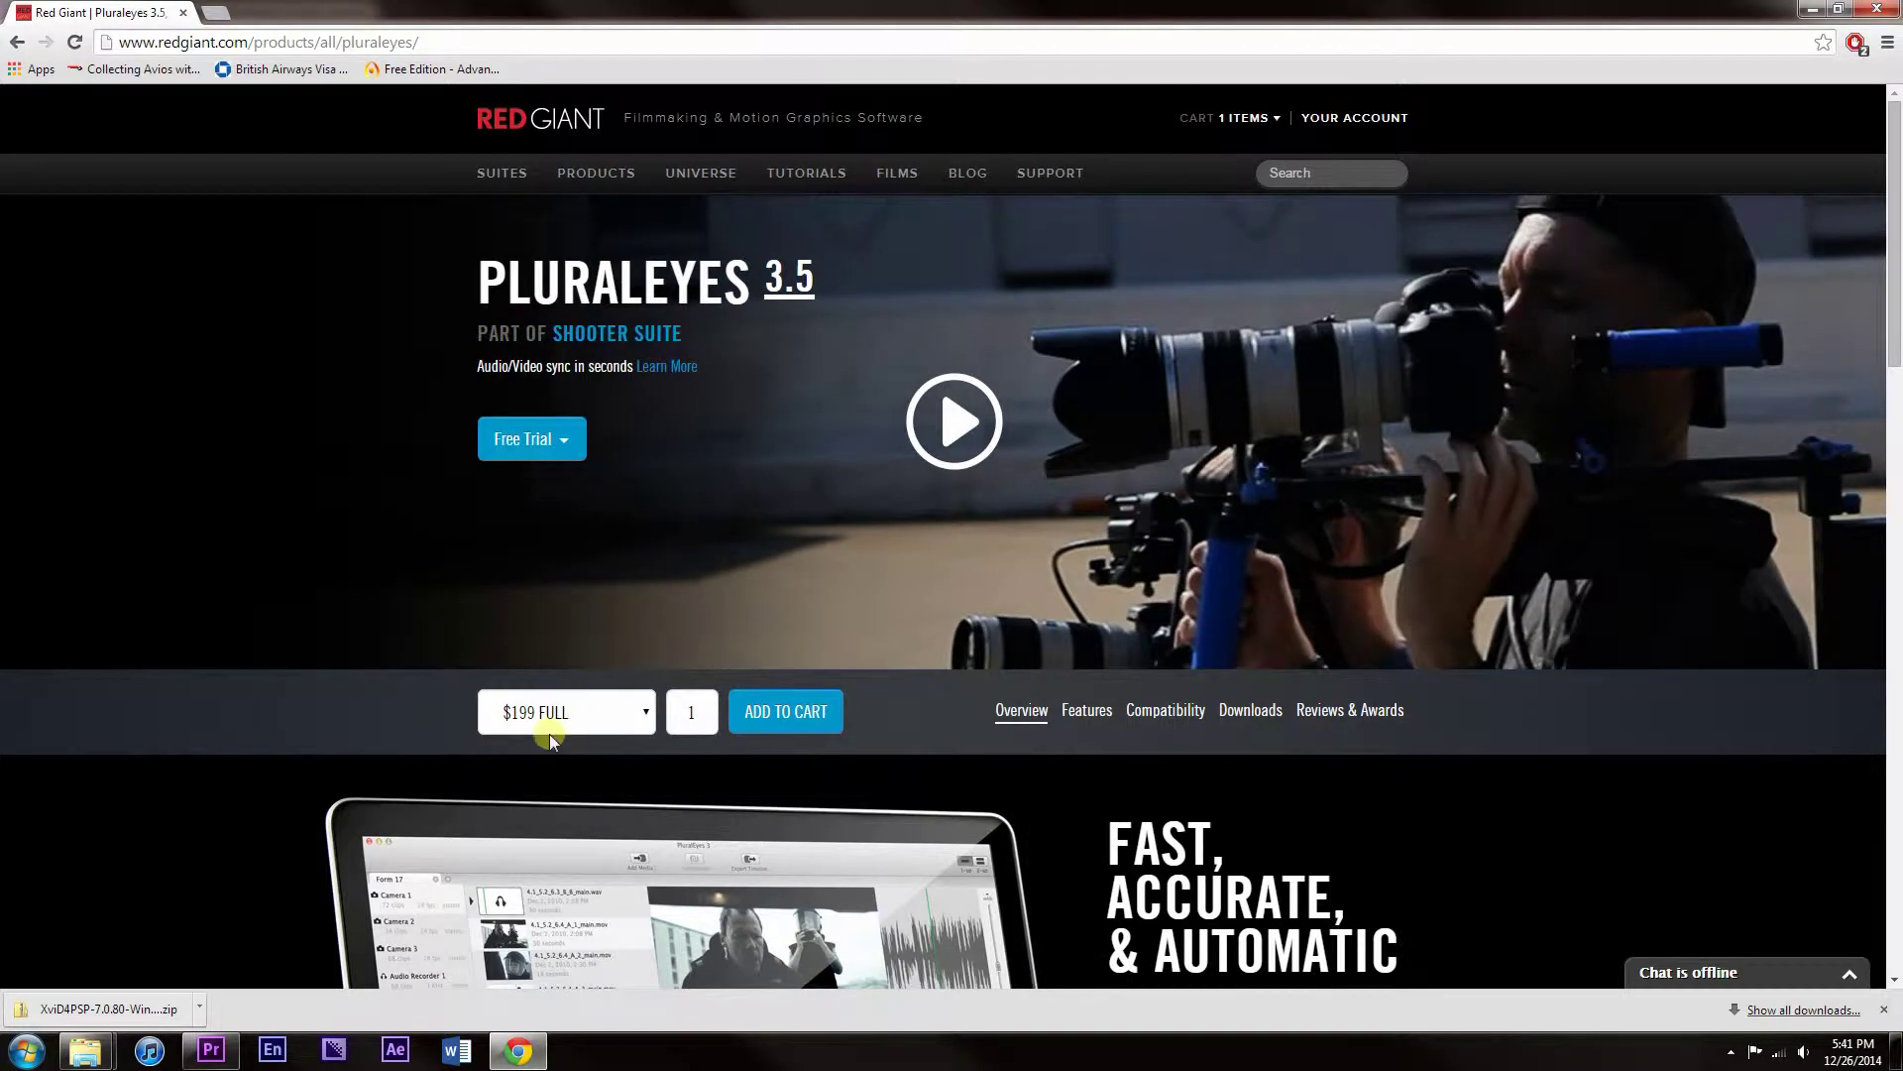
left_click(516, 1053)
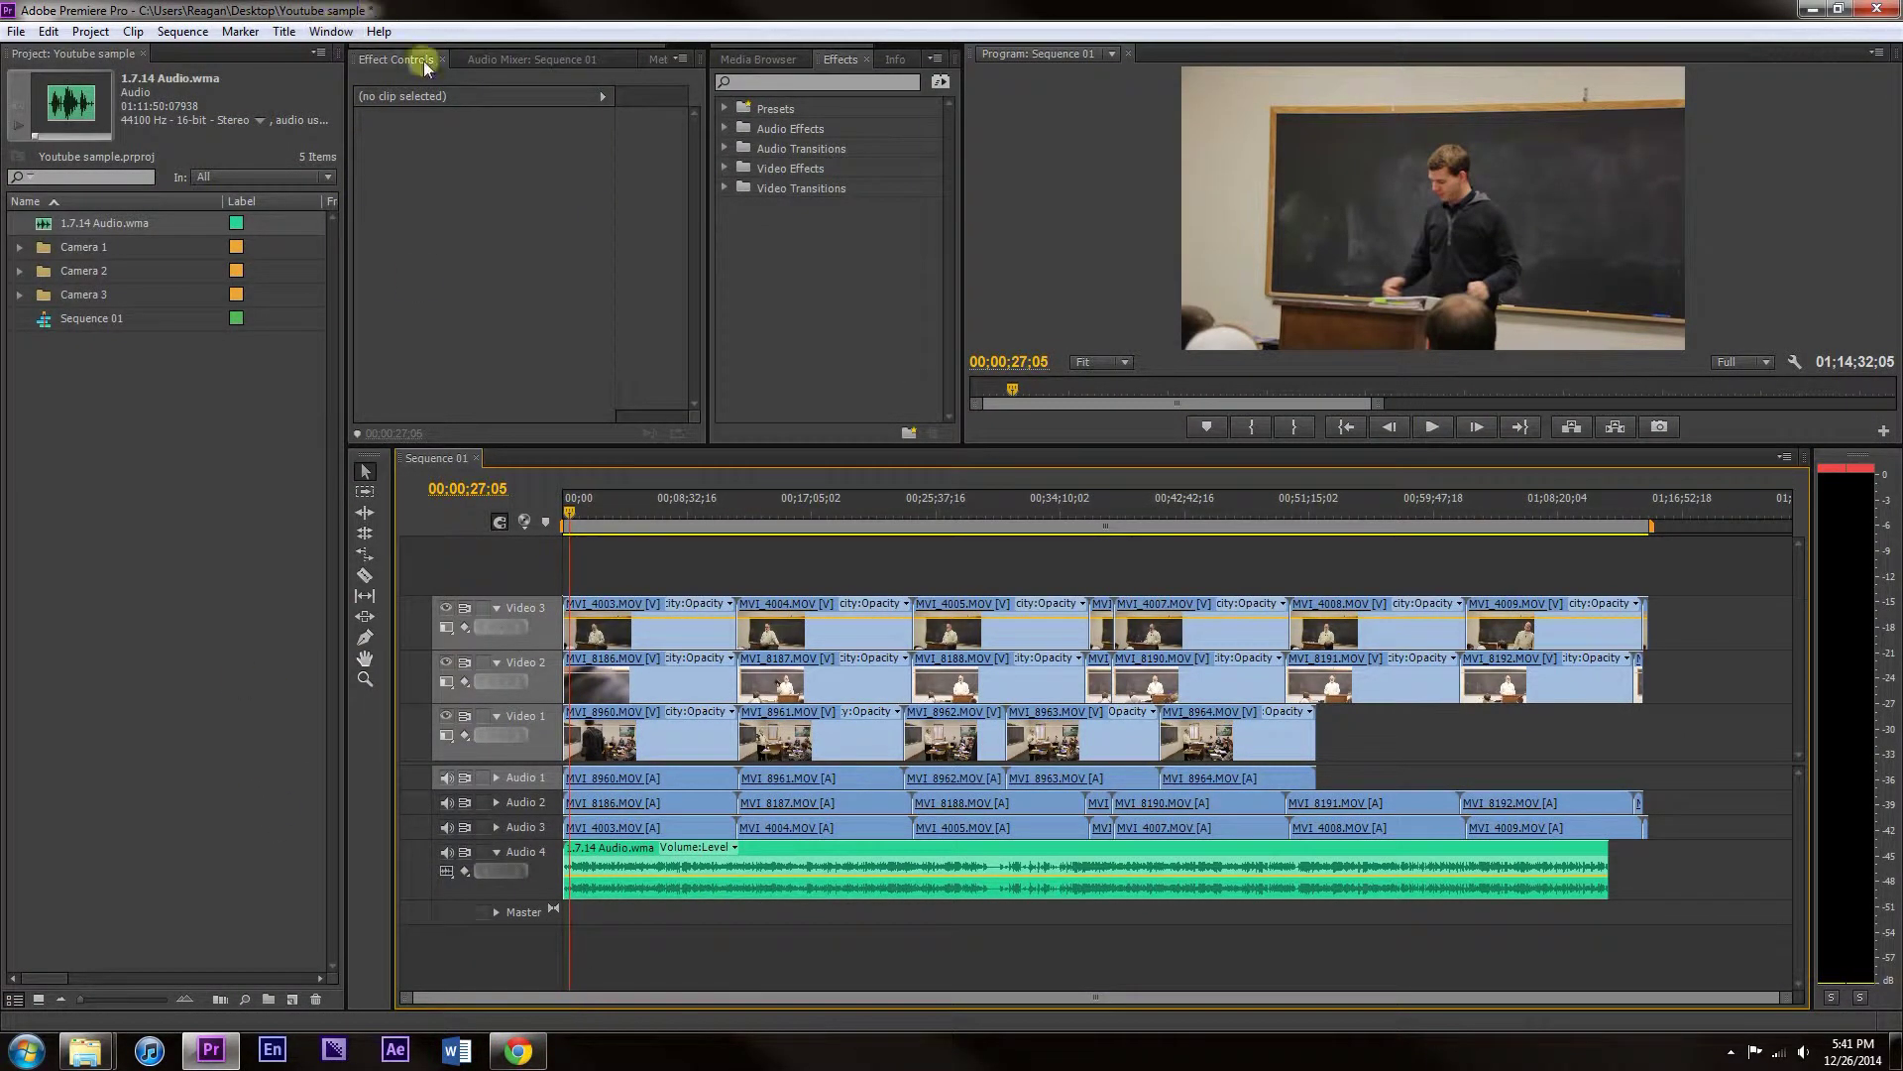
Launch the PluralEyes 3.5 extension from the Window menu and let it save the project.
left_click(325, 33)
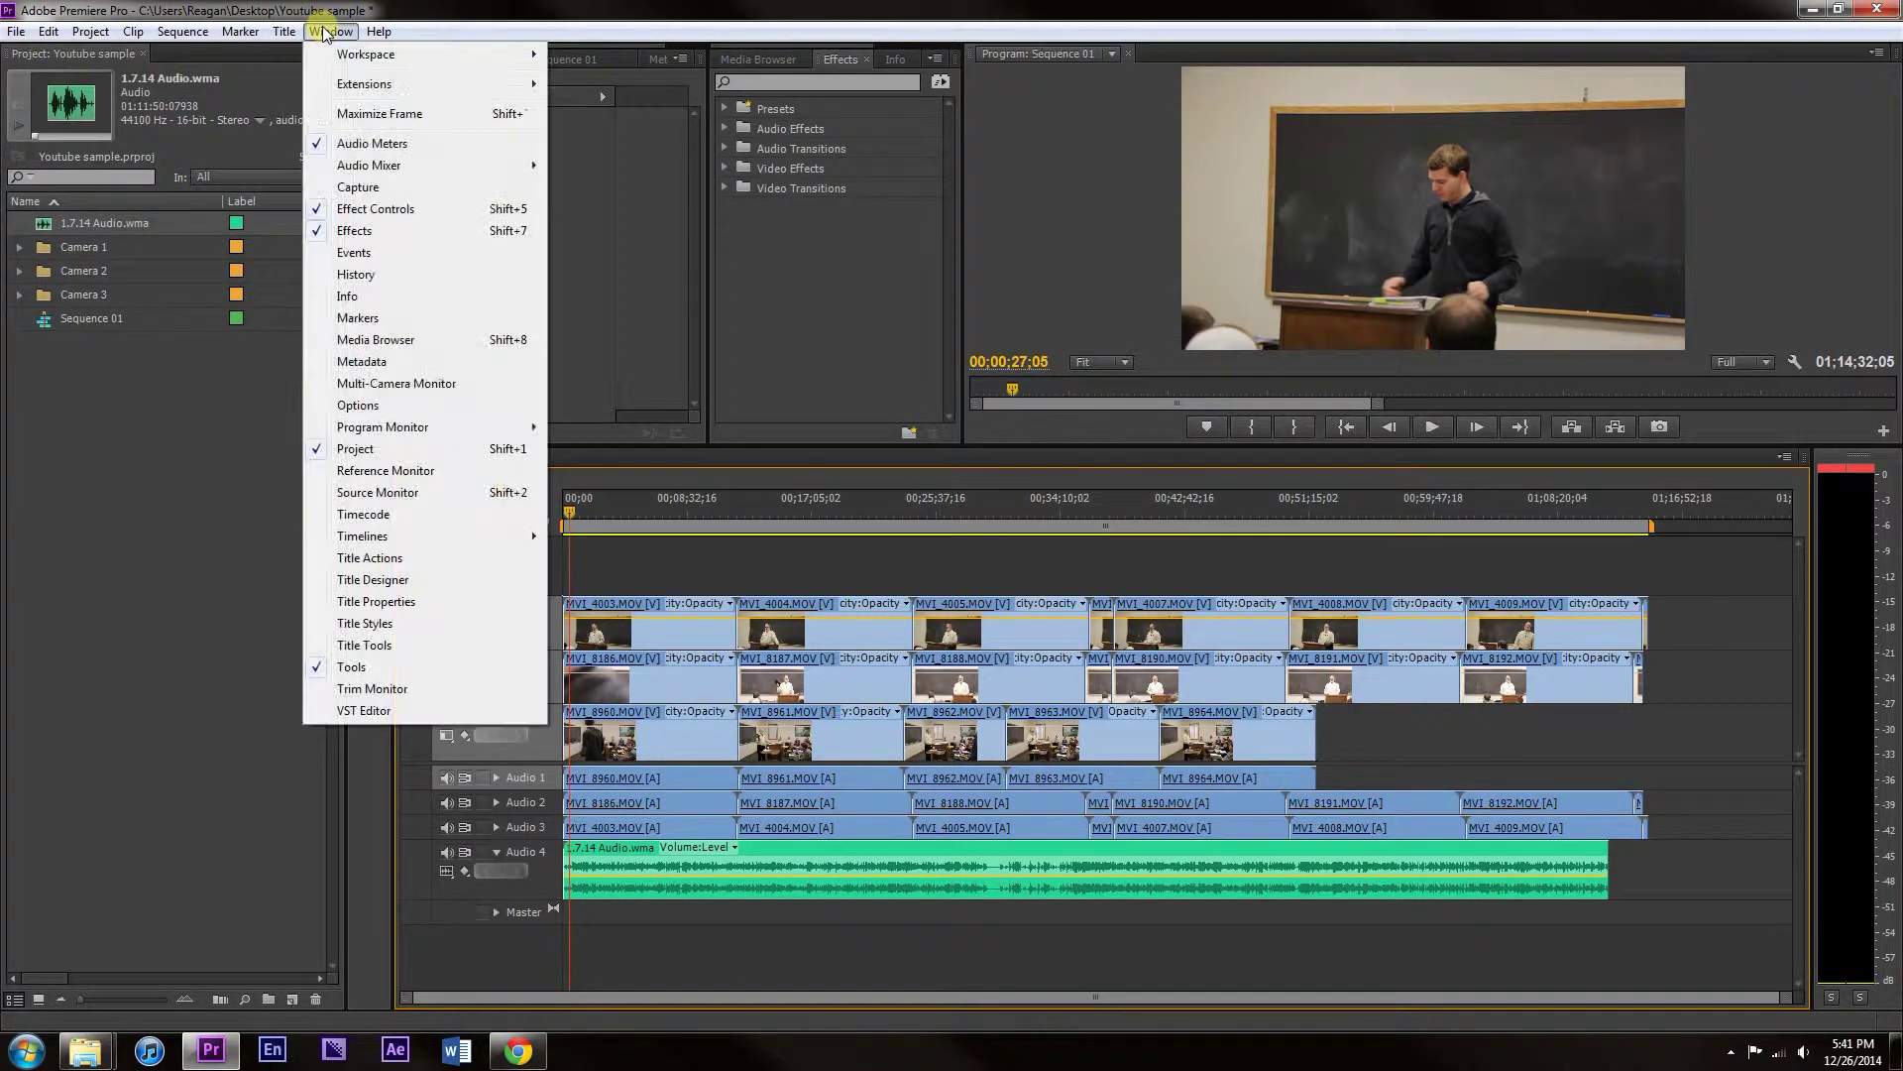
mouse_move(387, 84)
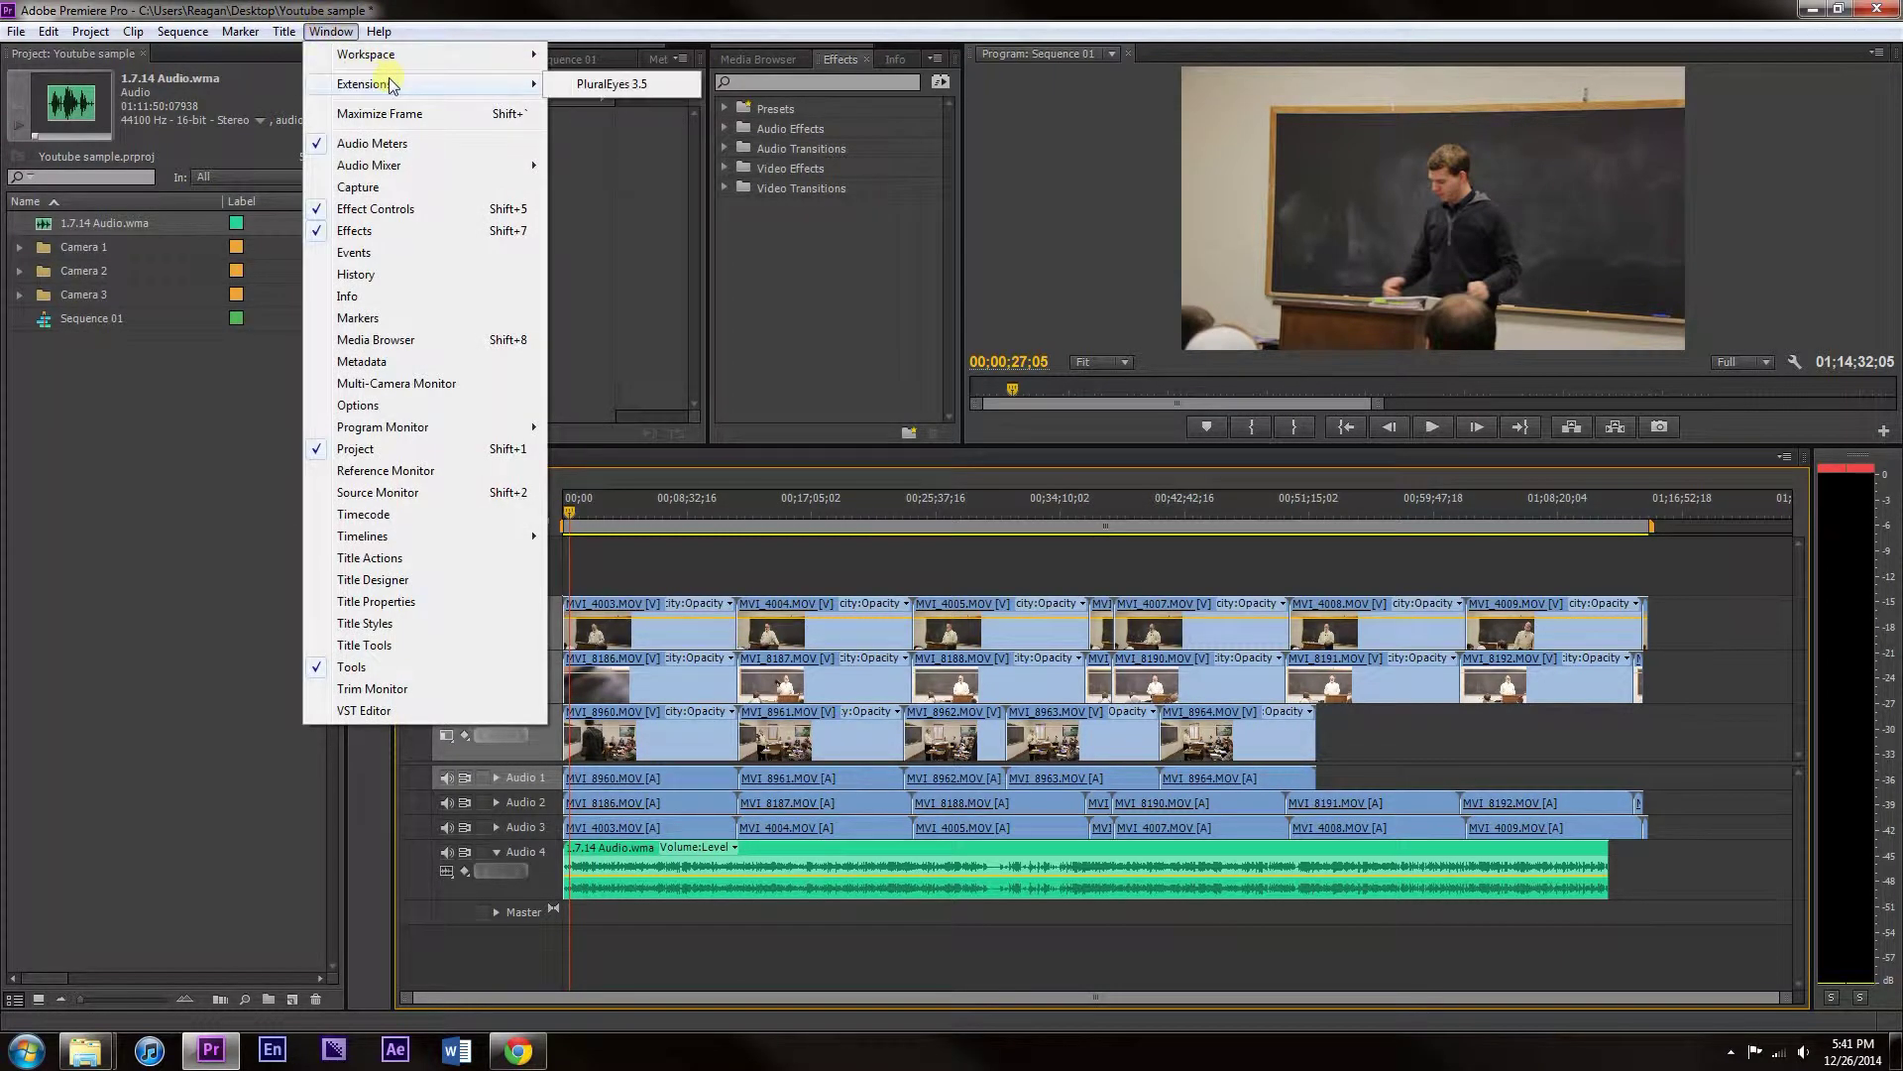
left_click(589, 85)
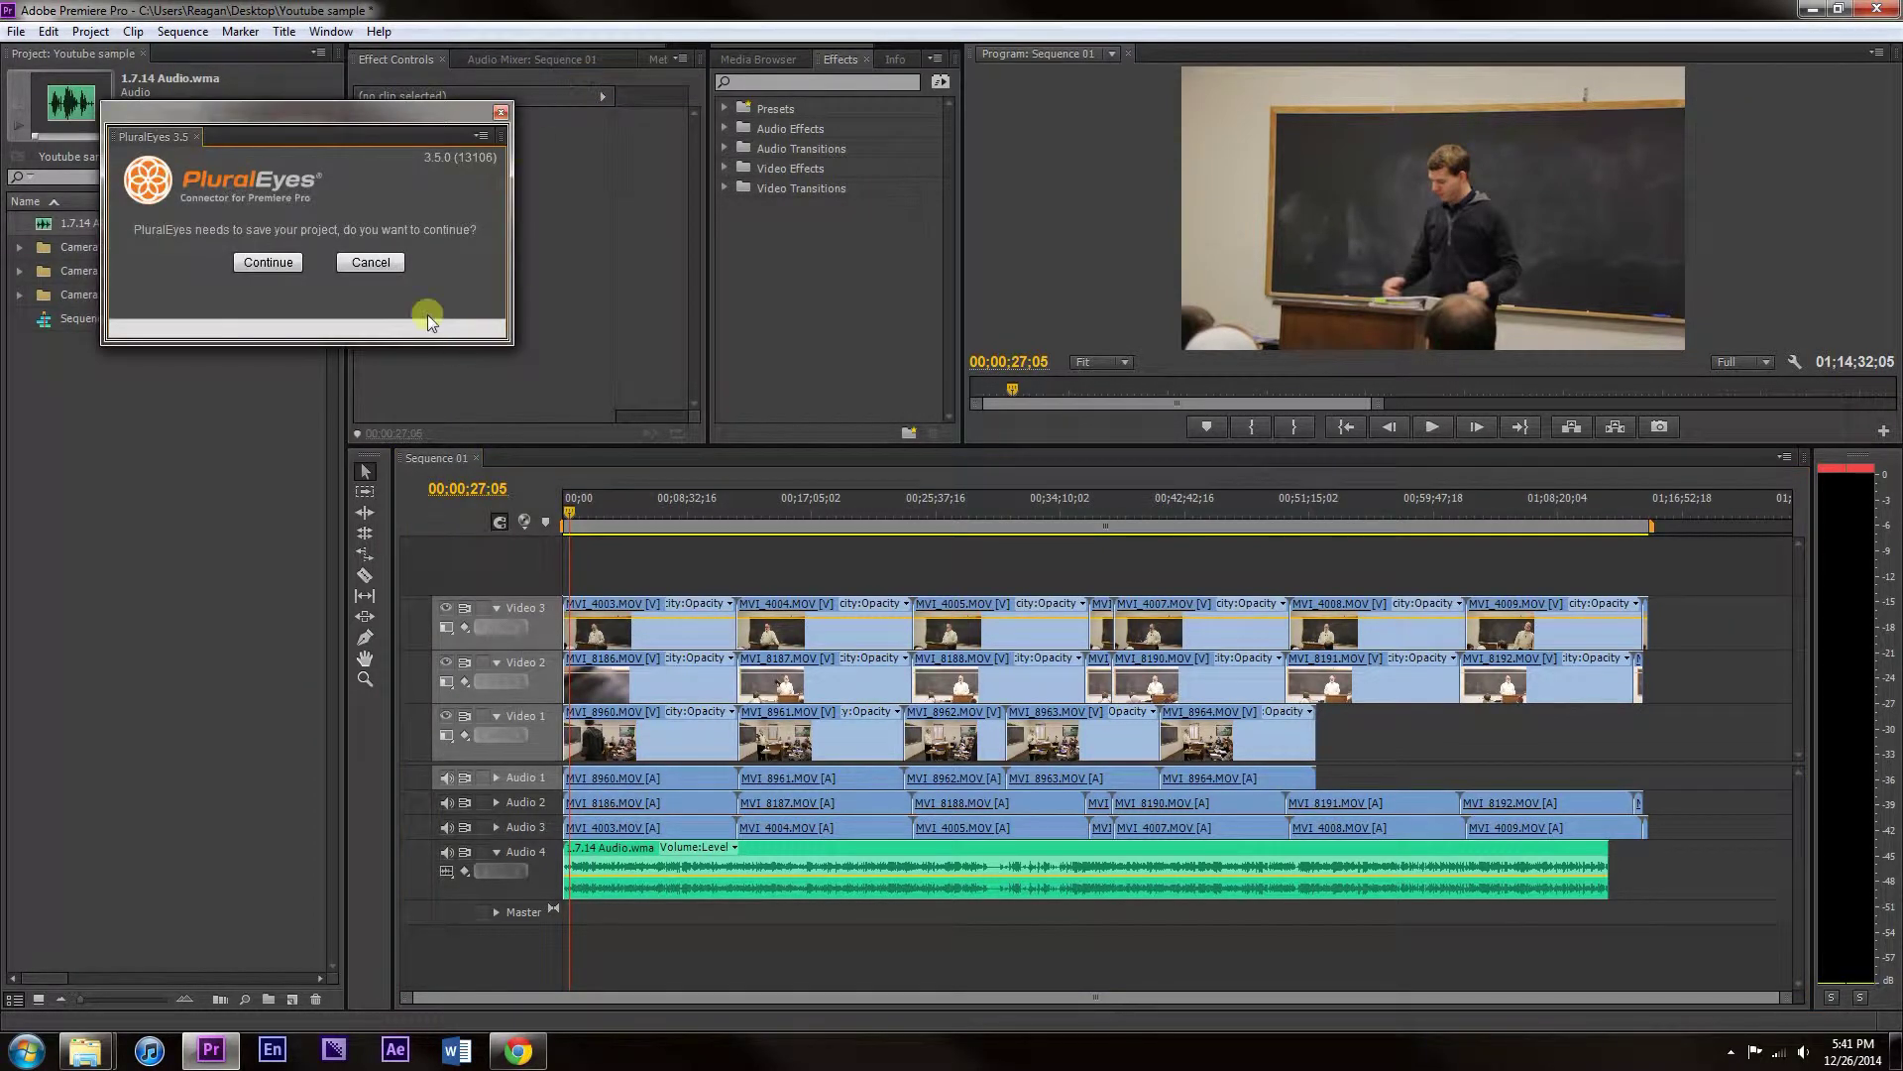
left_click(281, 260)
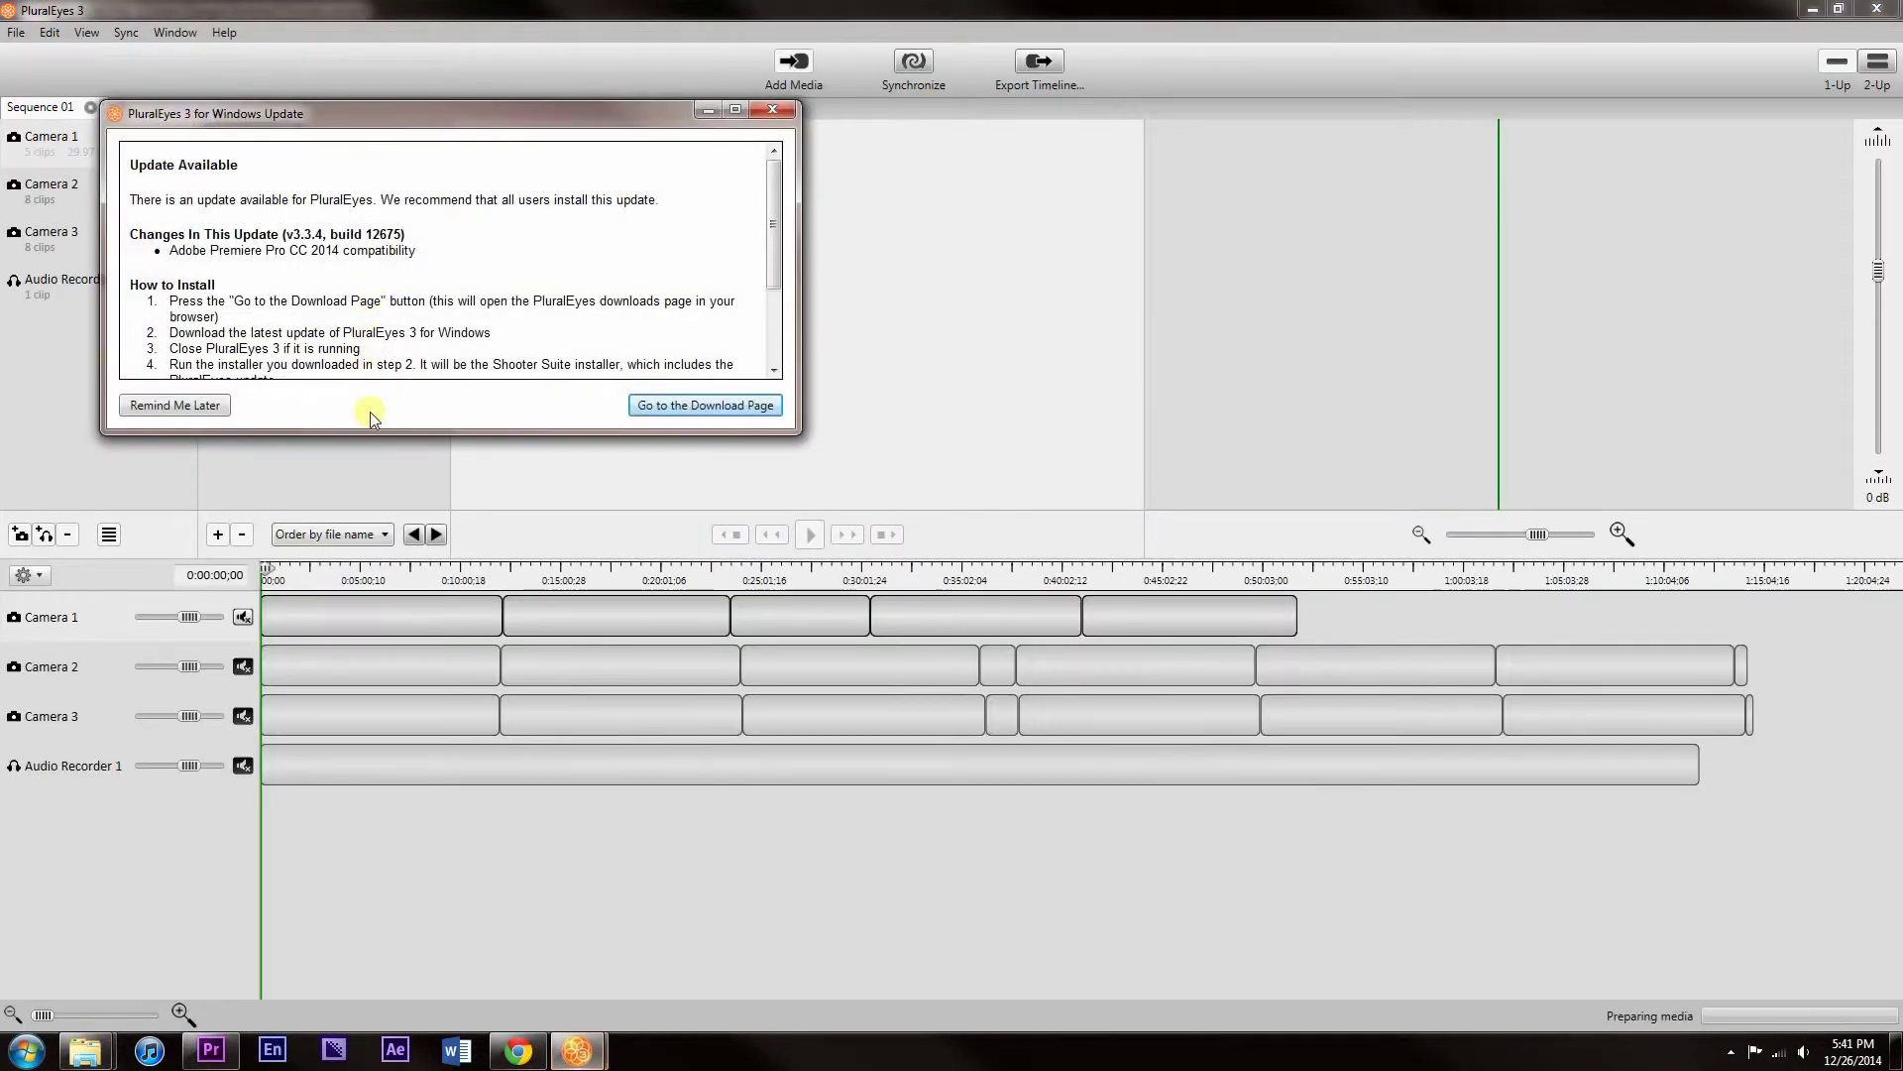
Dismiss the PluralEyes update notice with Remind Me Later and wait for Media ready.
left_click(198, 412)
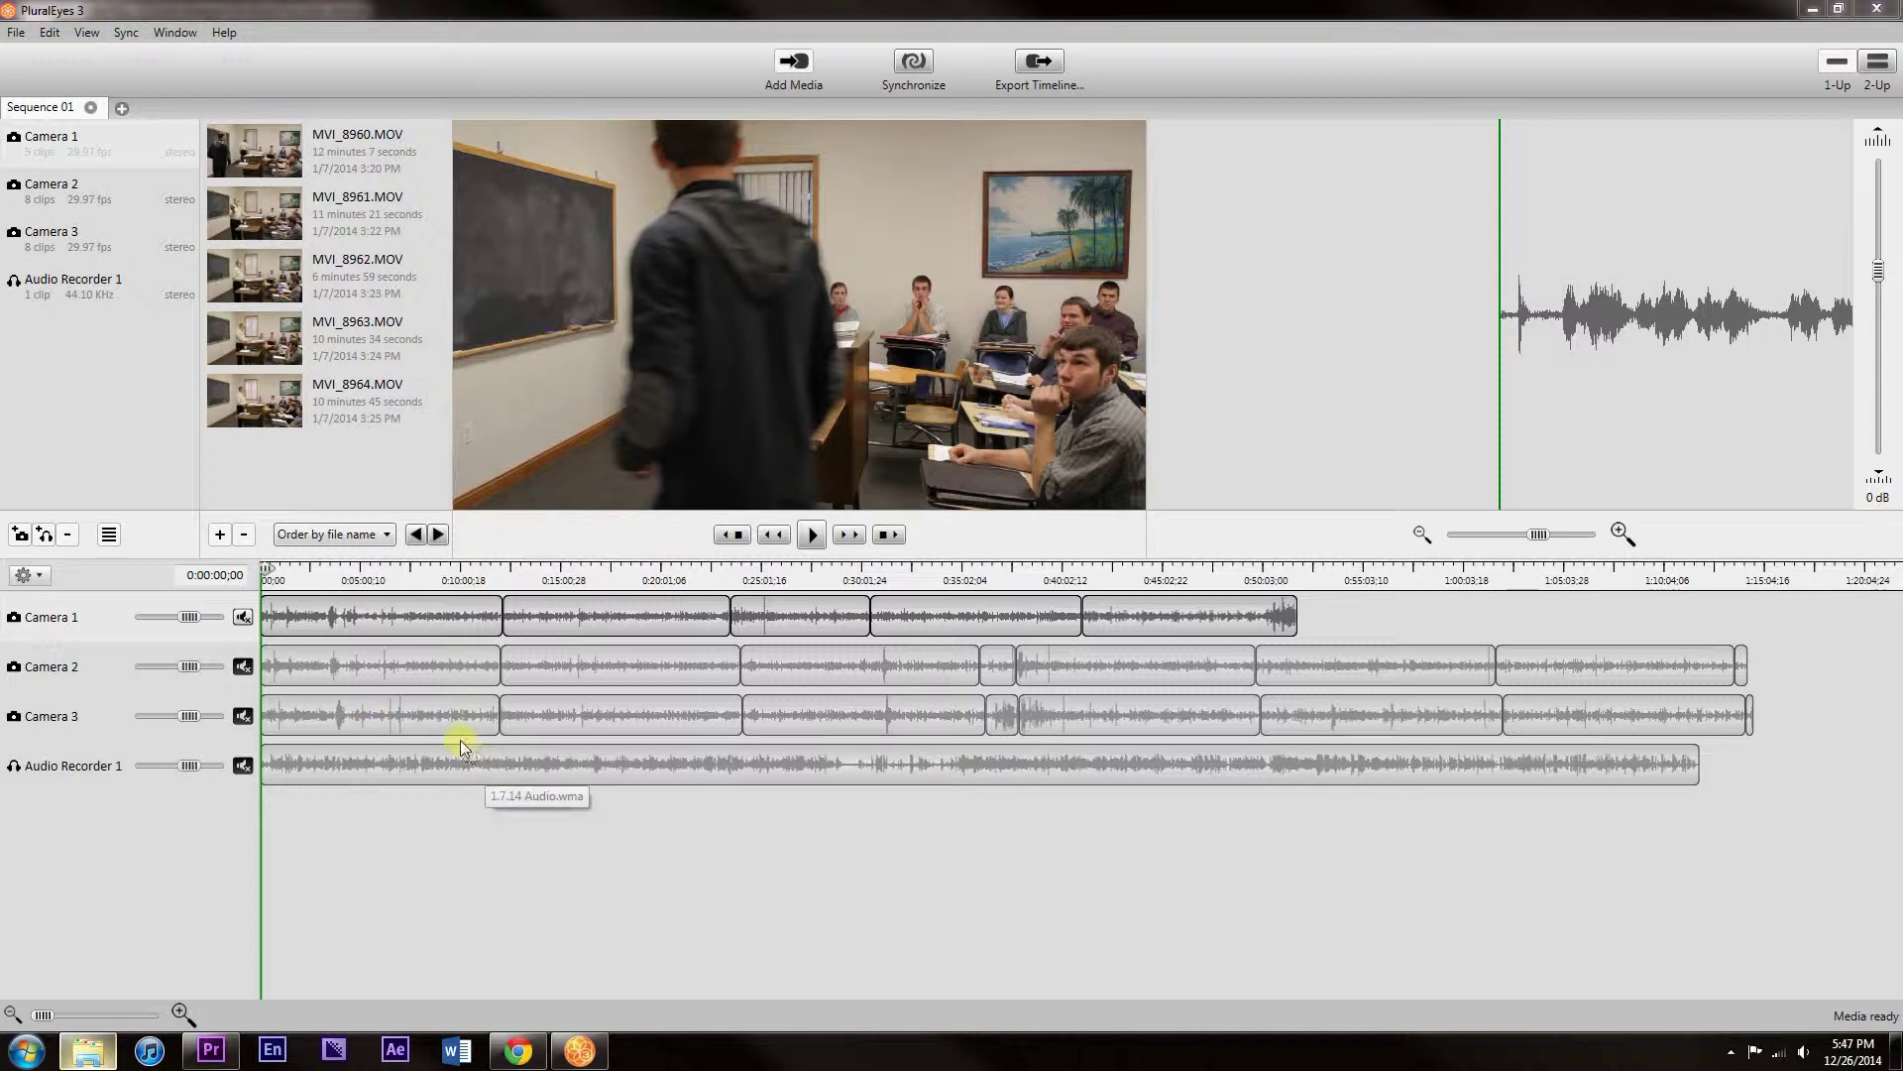
left_click(125, 32)
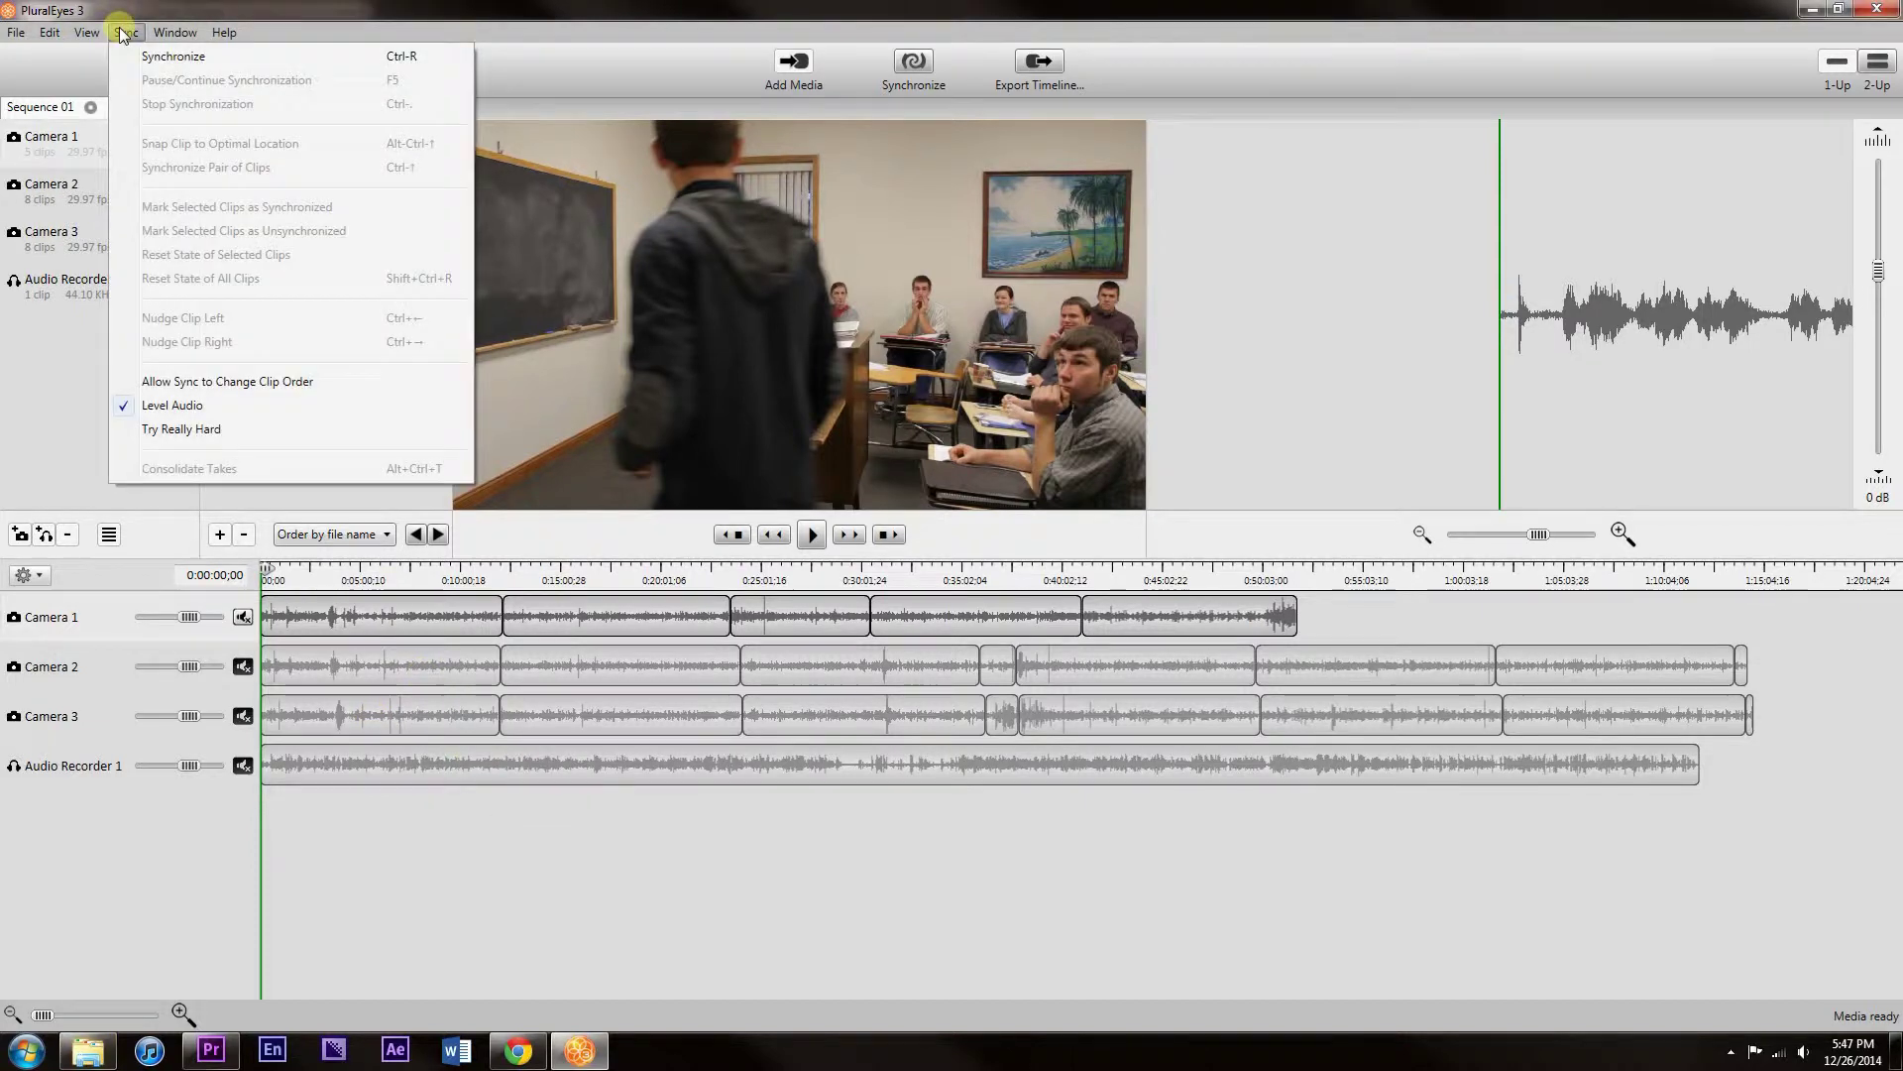
In the Sync menu, toggle Level Audio and enable Try Really Hard.
left_click(181, 404)
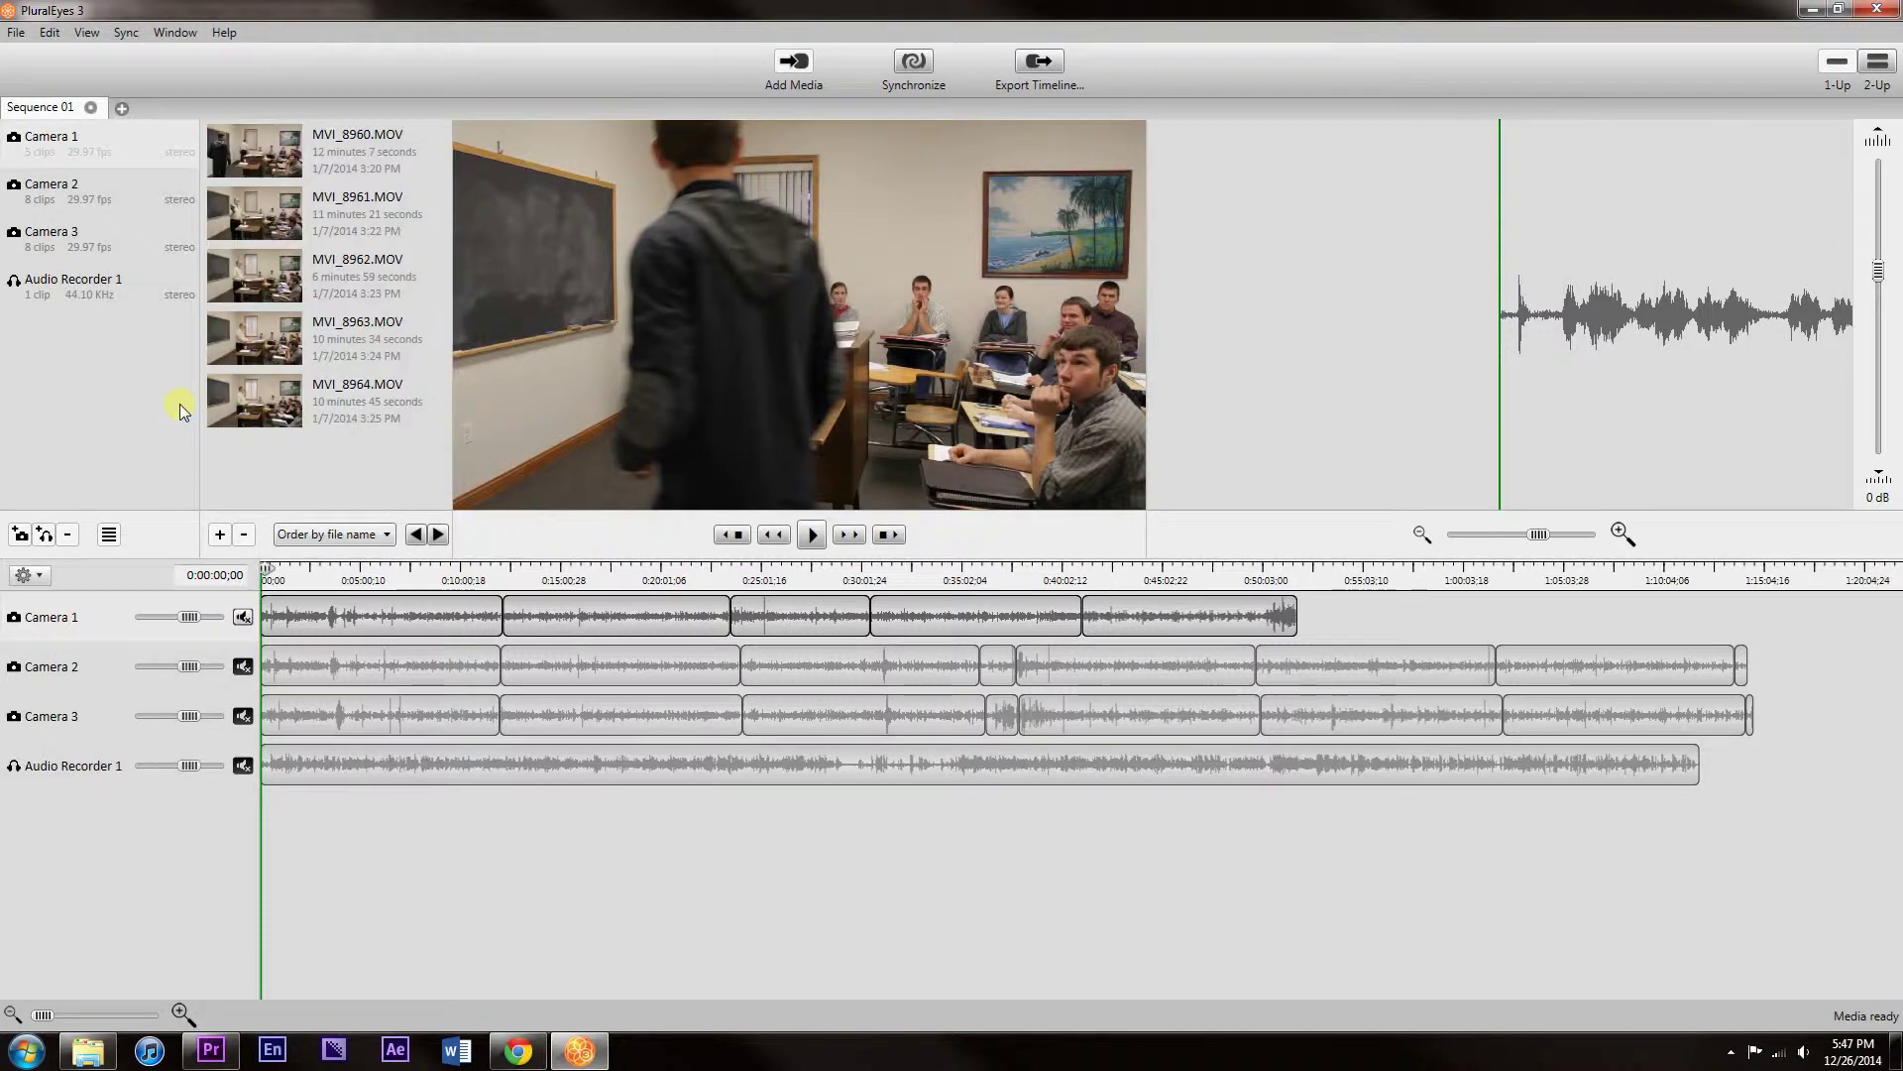
left_click(123, 36)
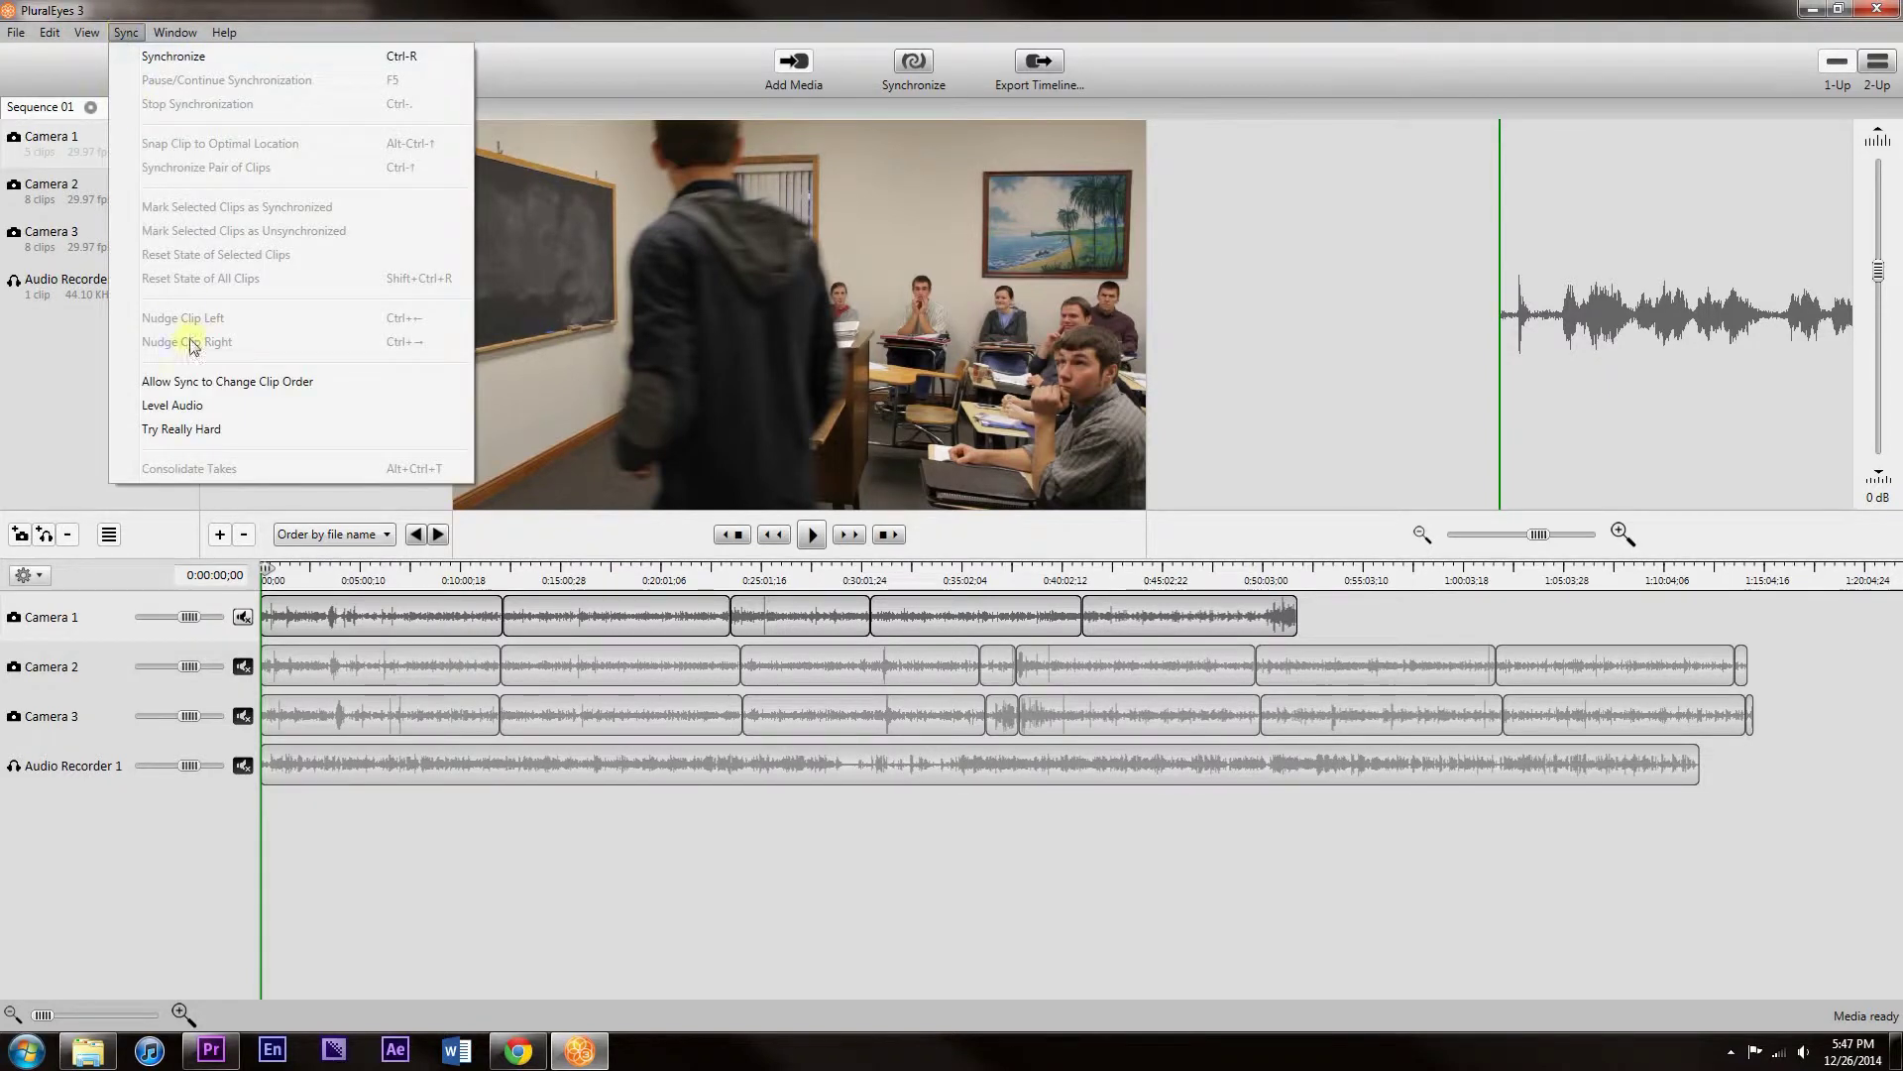
left_click(189, 432)
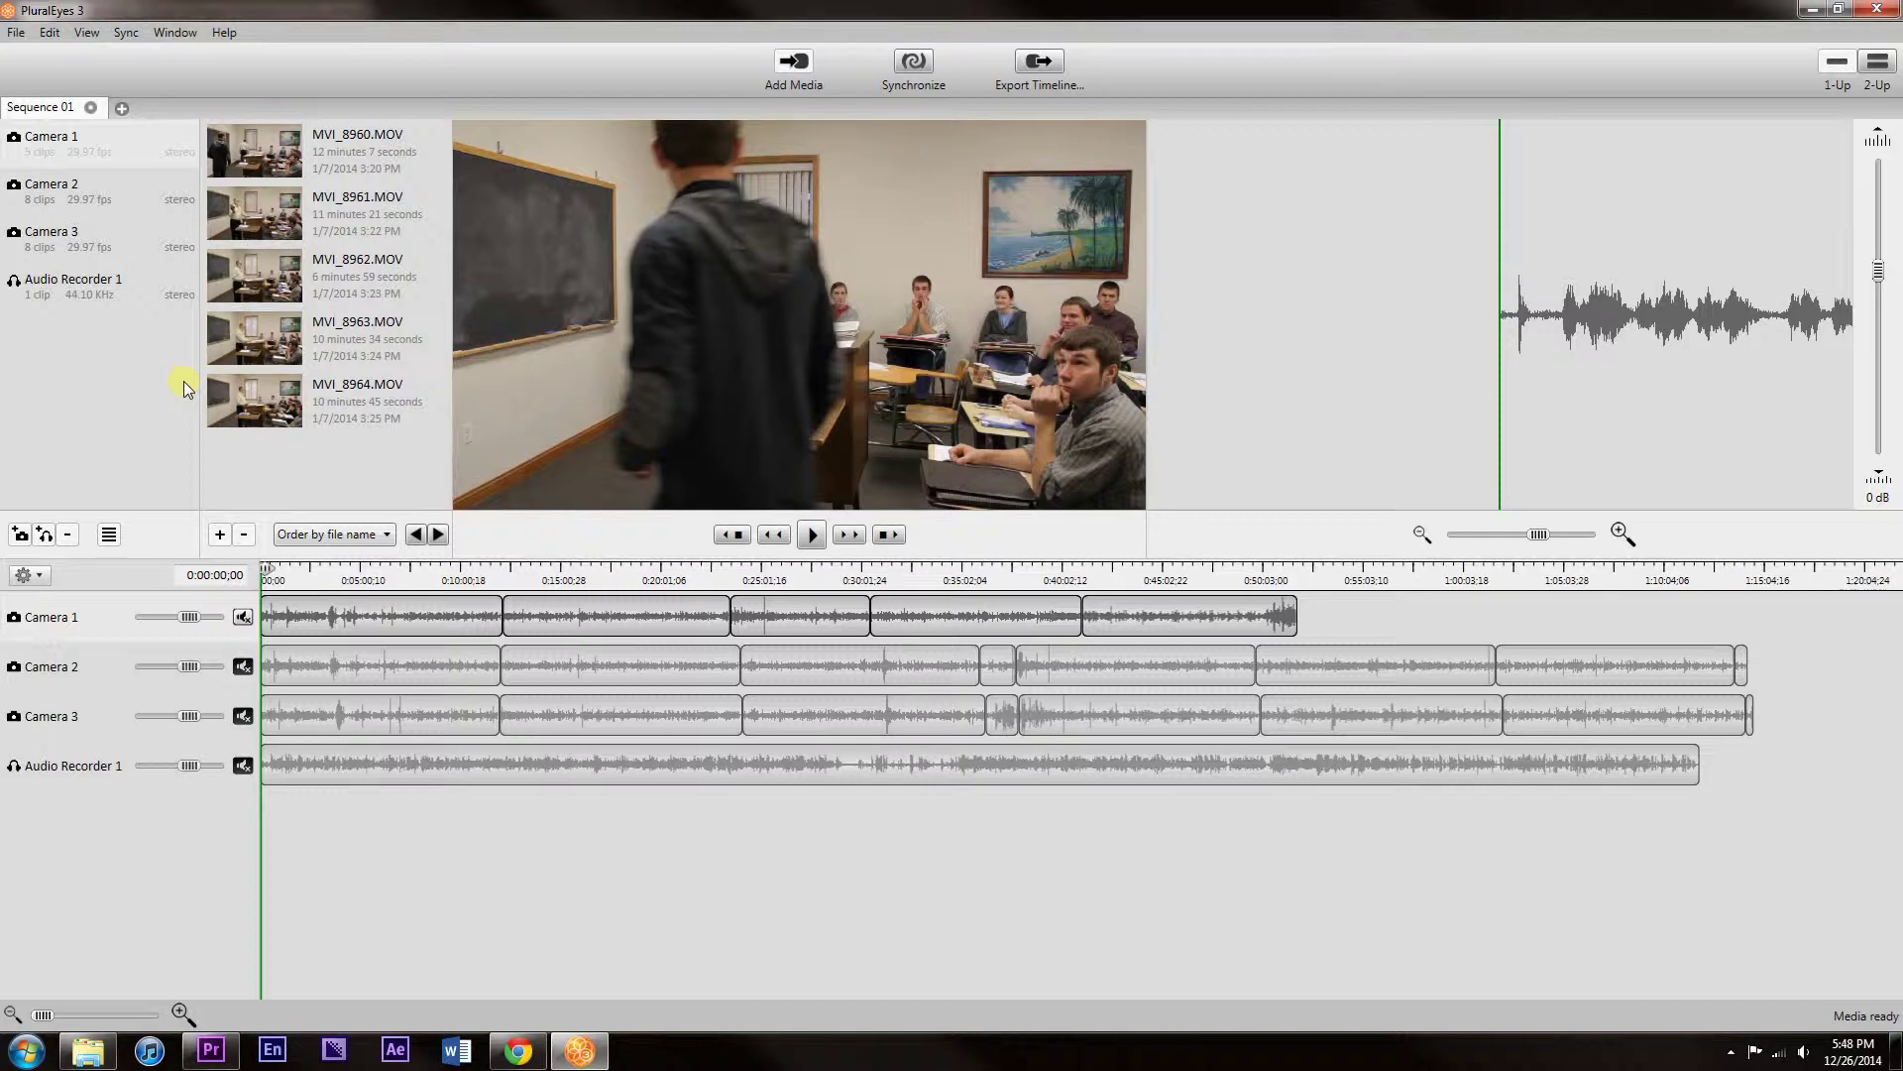
left_click(126, 32)
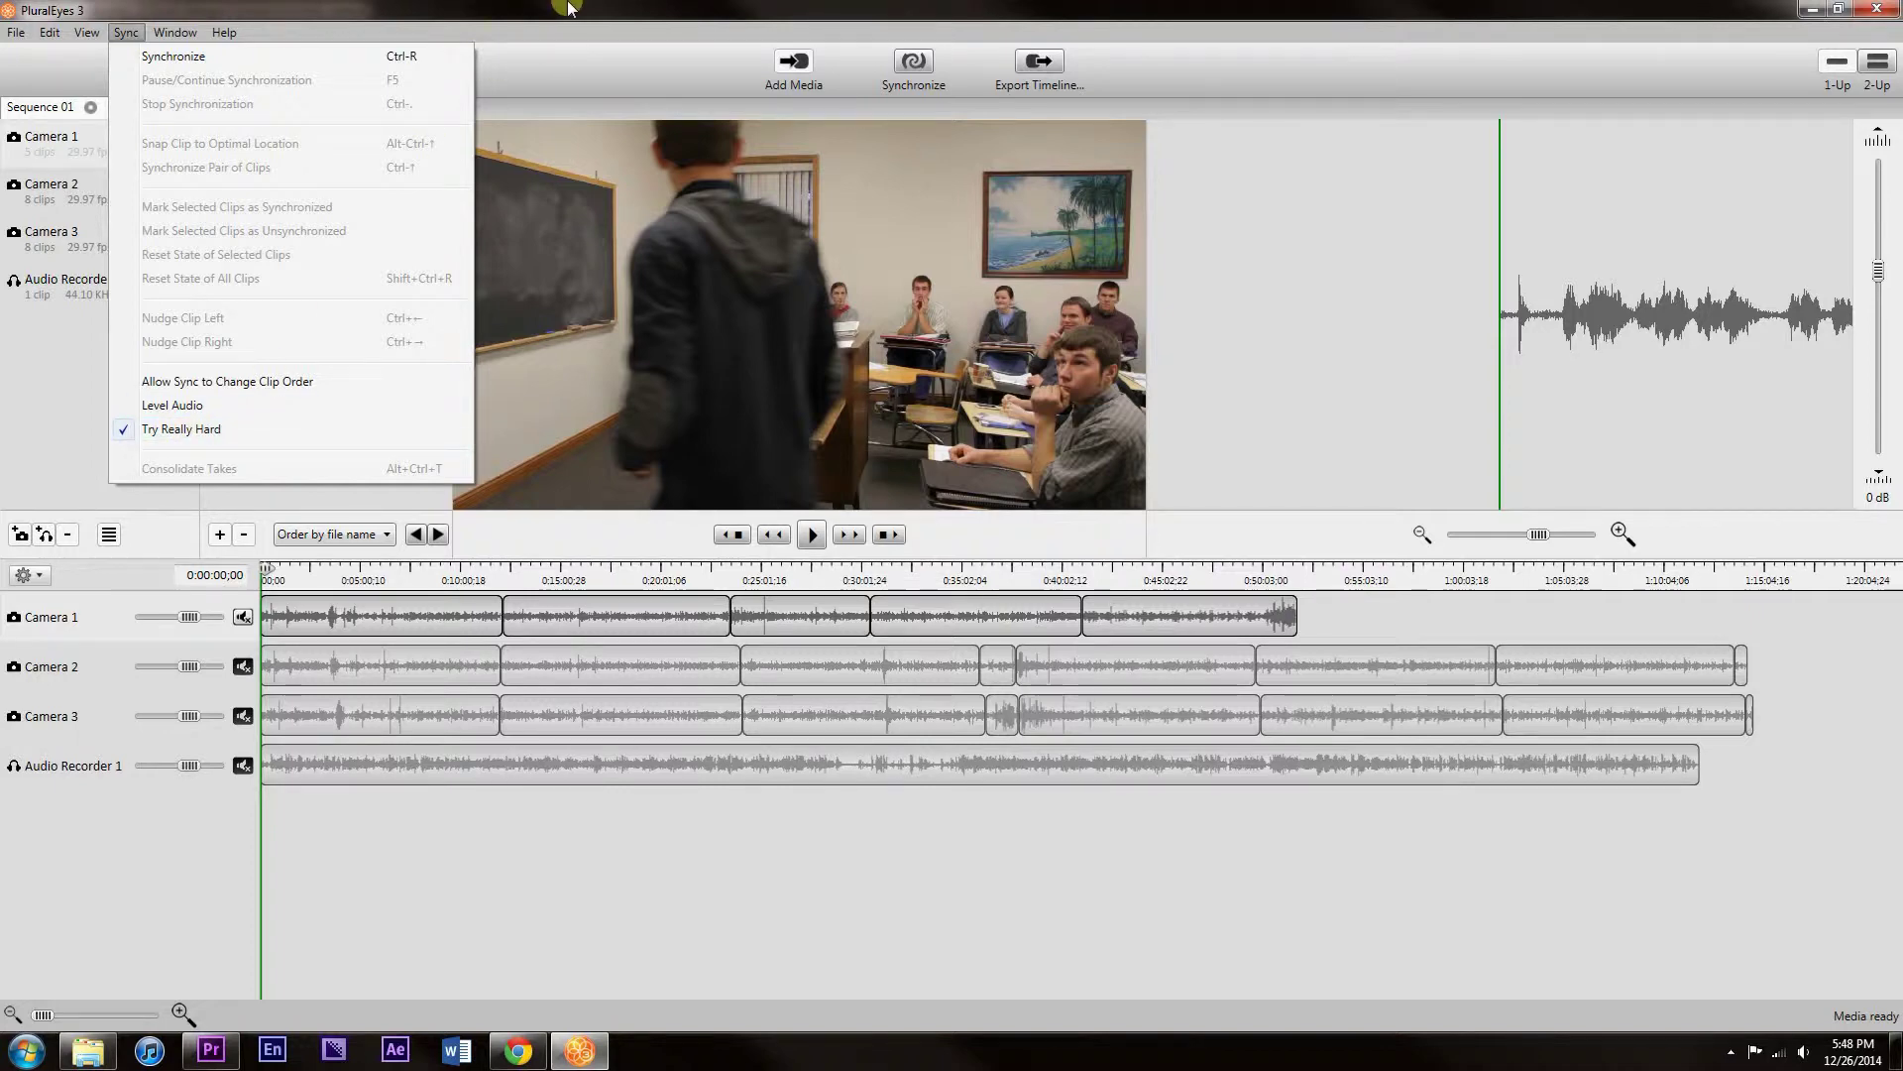
left_click(854, 167)
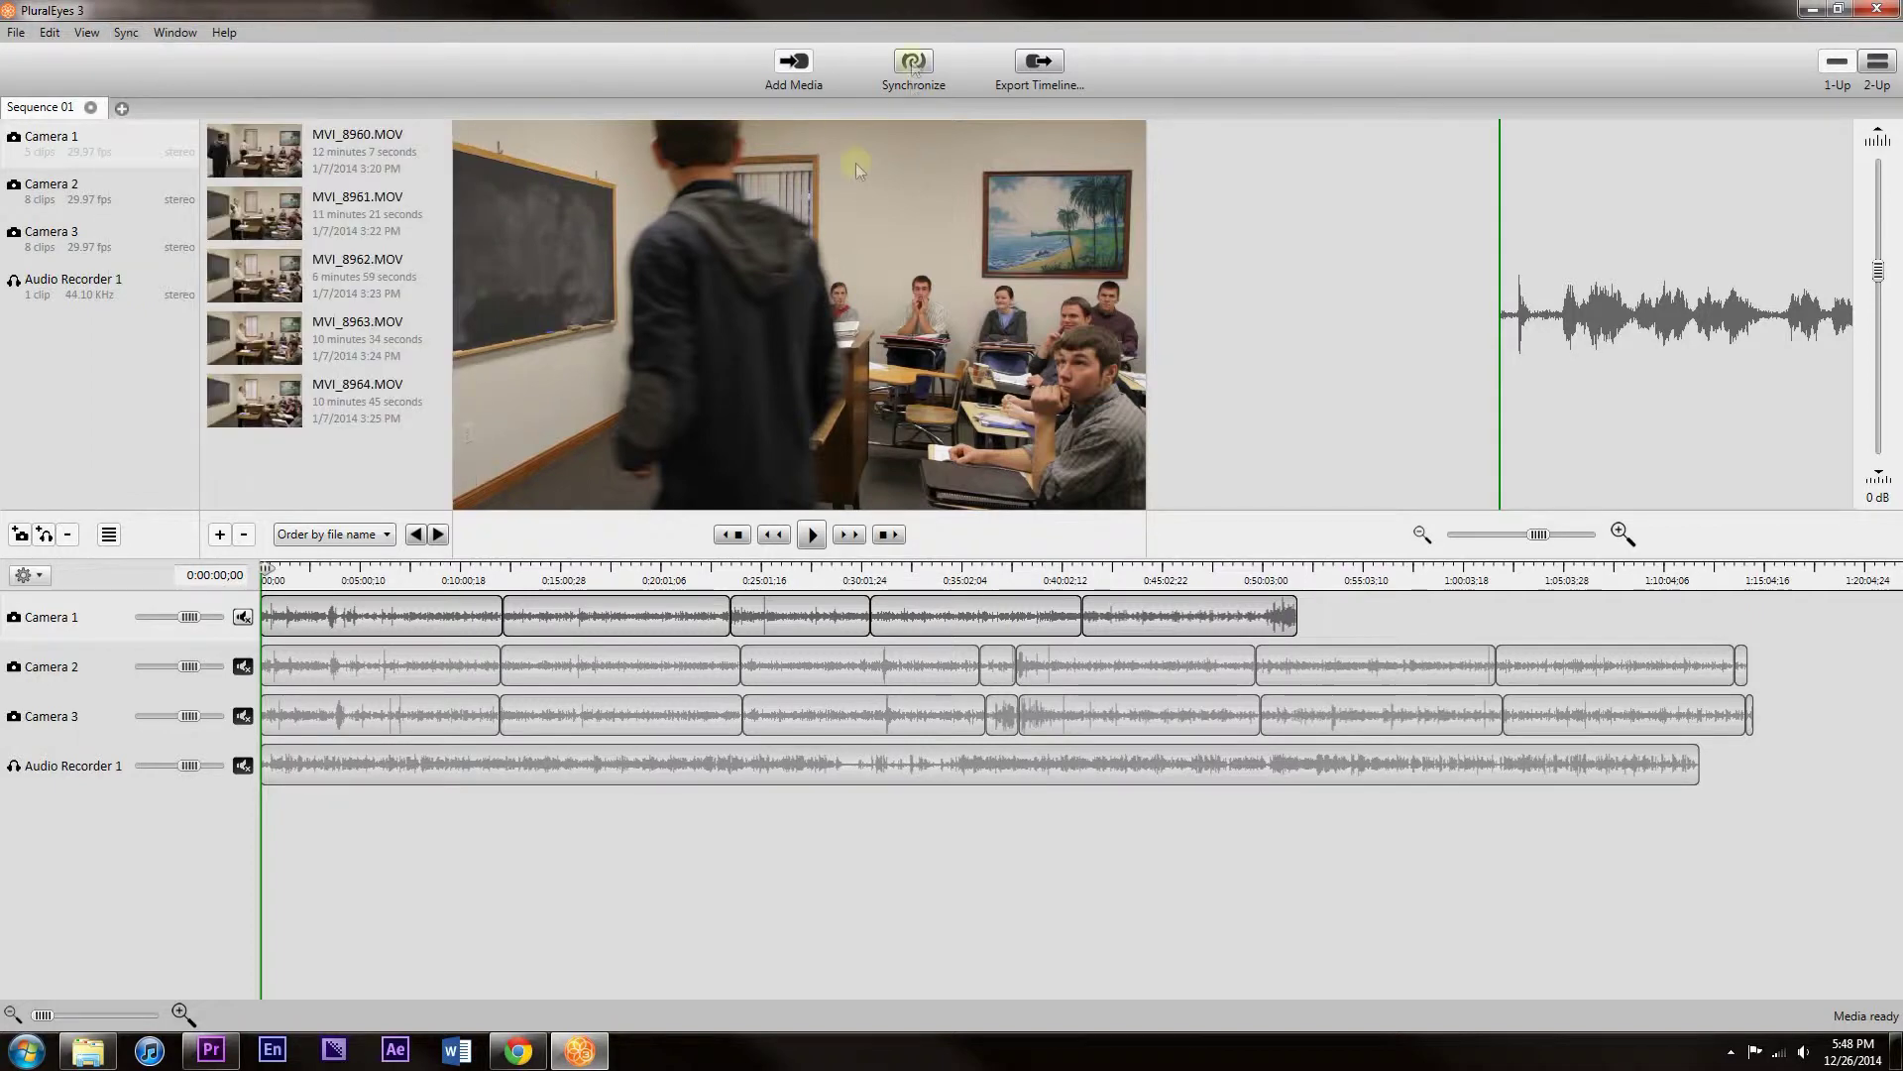
Synchronize Camera 1–3 with Audio Recorder 1 until Sync completed appears.
left_click(913, 66)
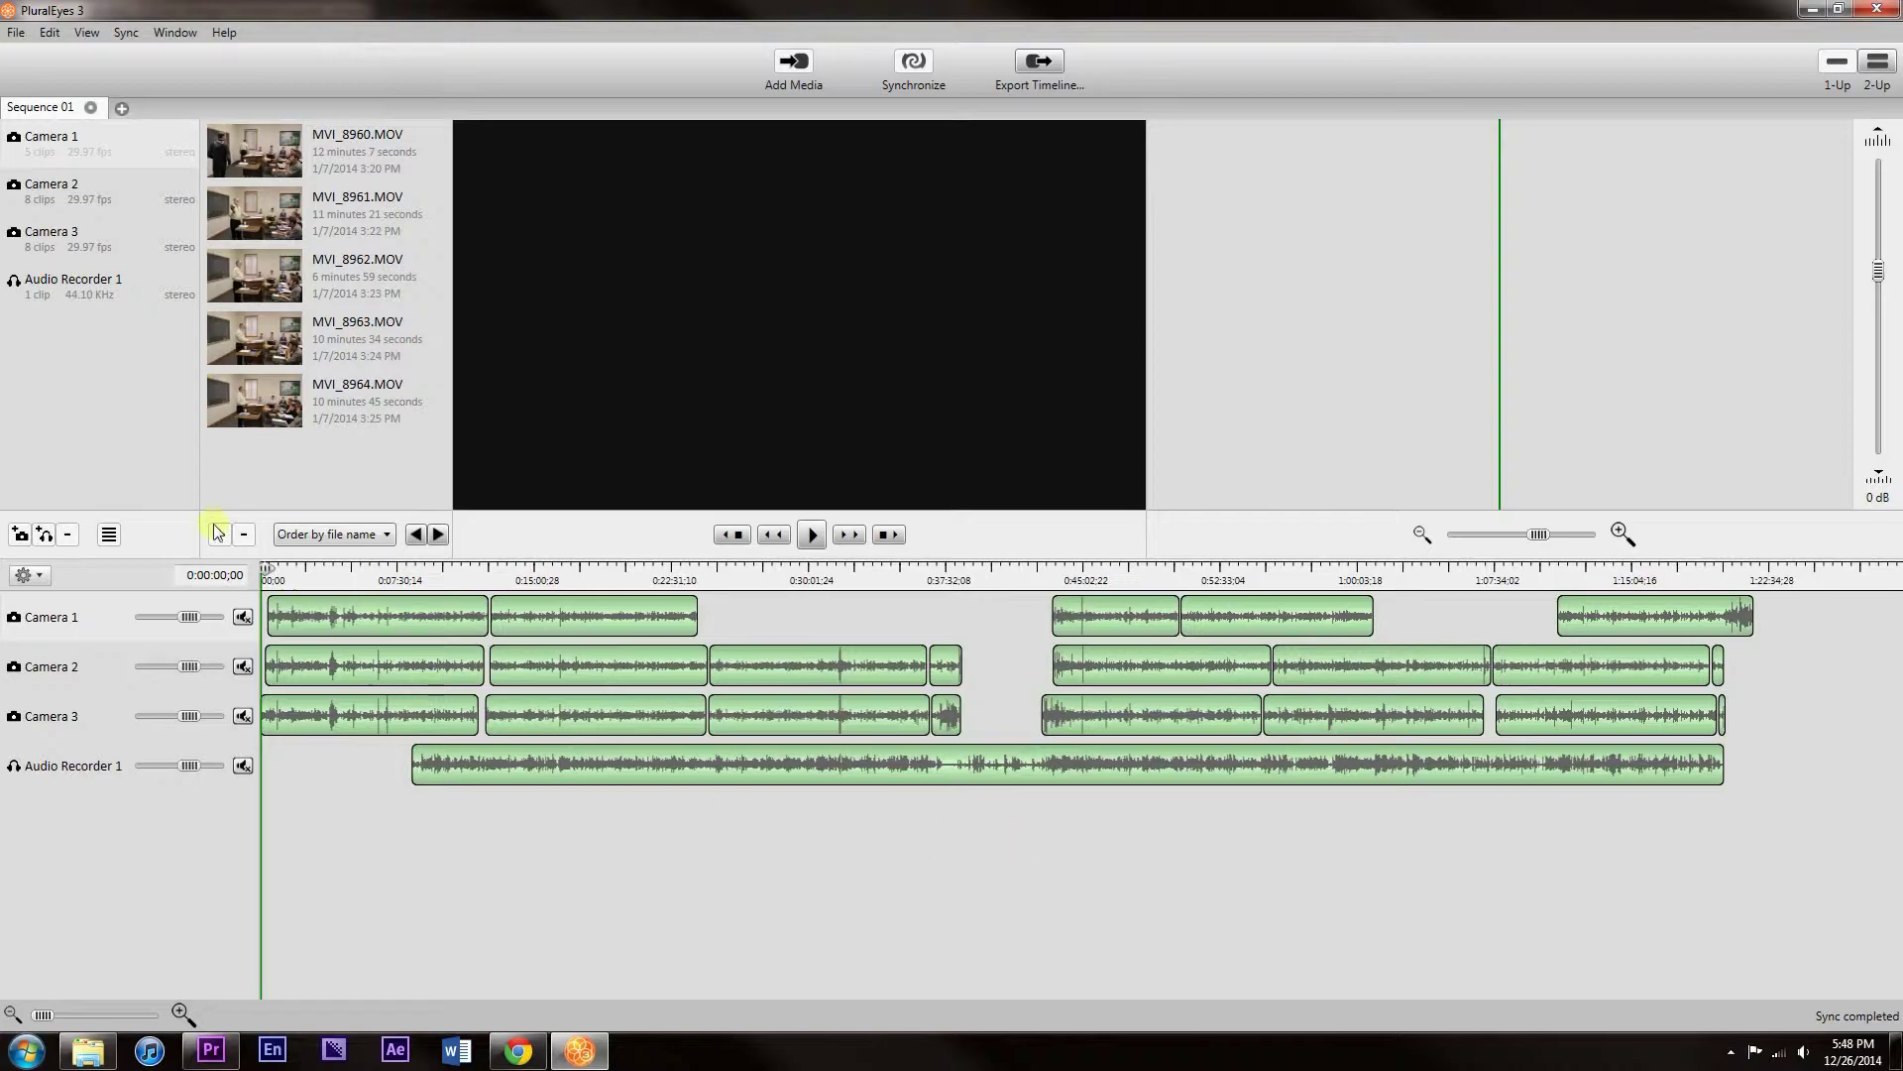
Export the synced timeline to Premiere, open Sequence 01_synced and Sequence 01_synced Replaced, and return to Sequence 01.
left_click(1048, 69)
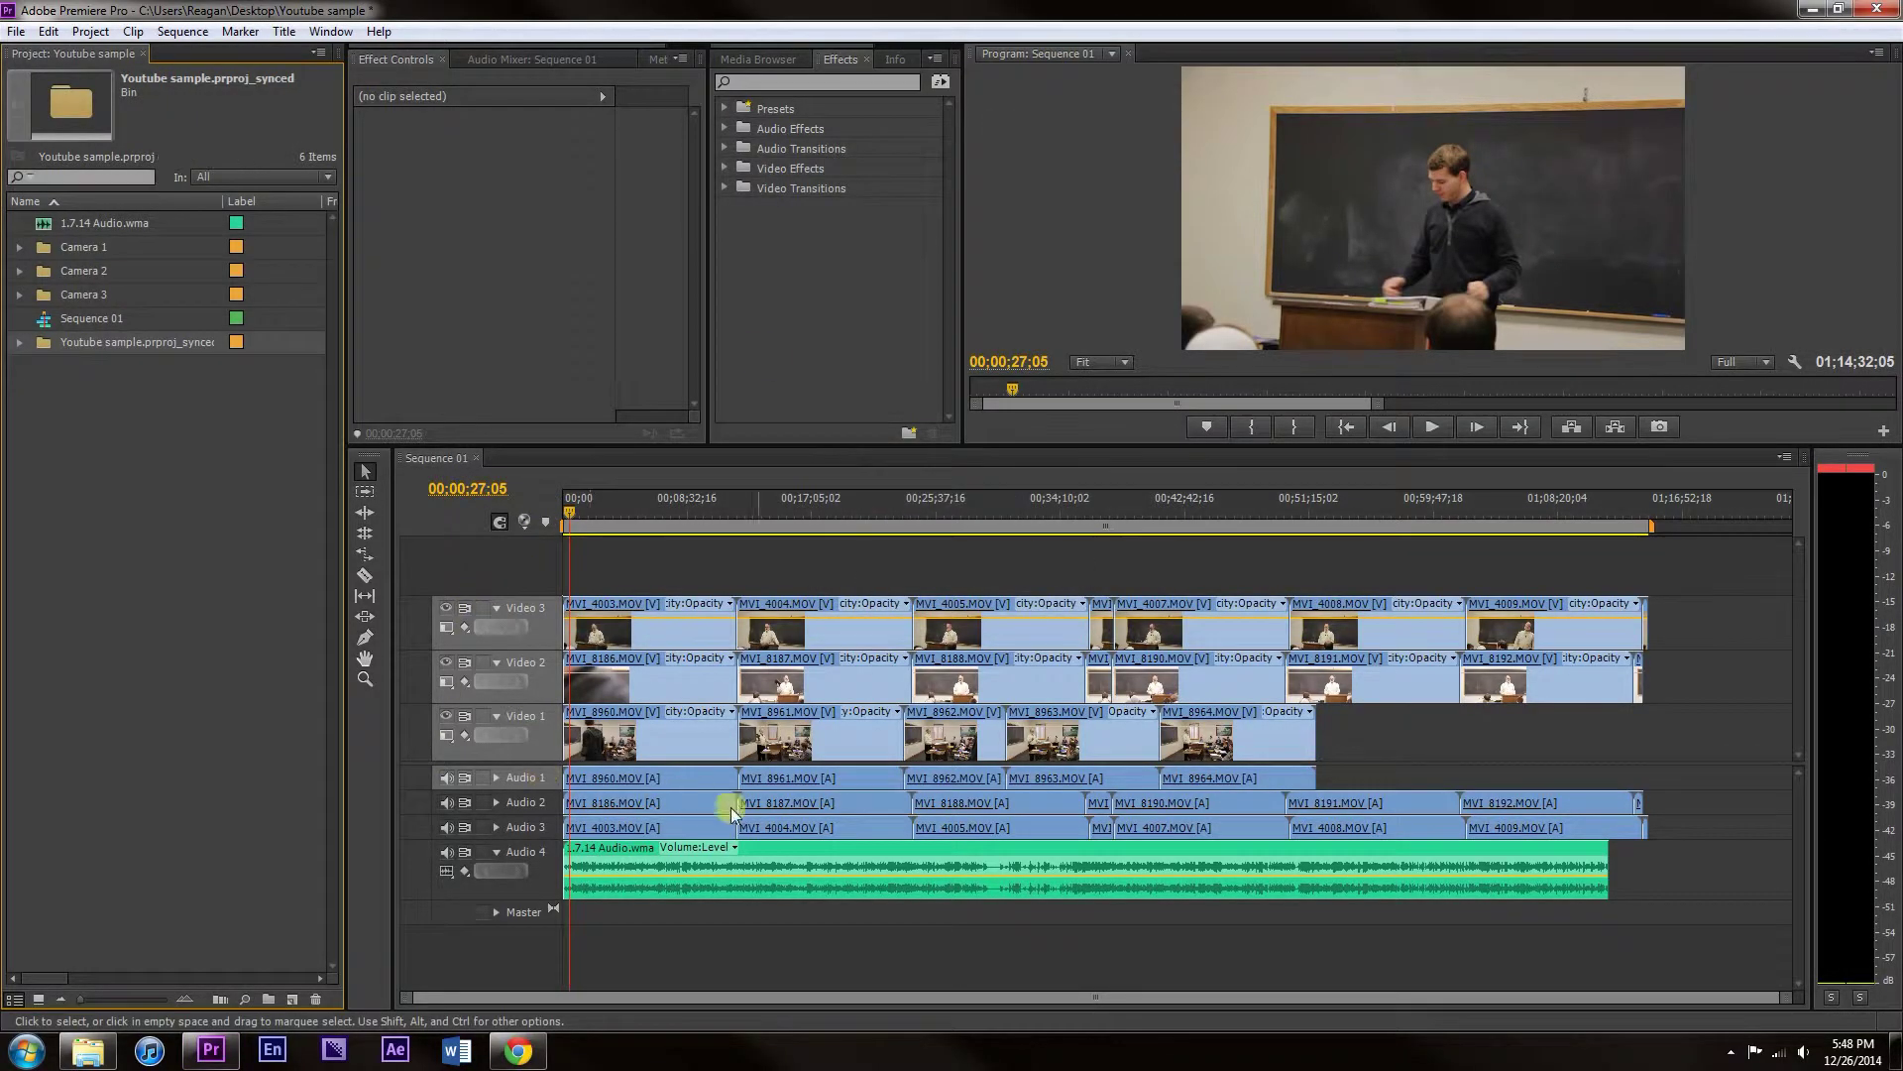
left_click(20, 343)
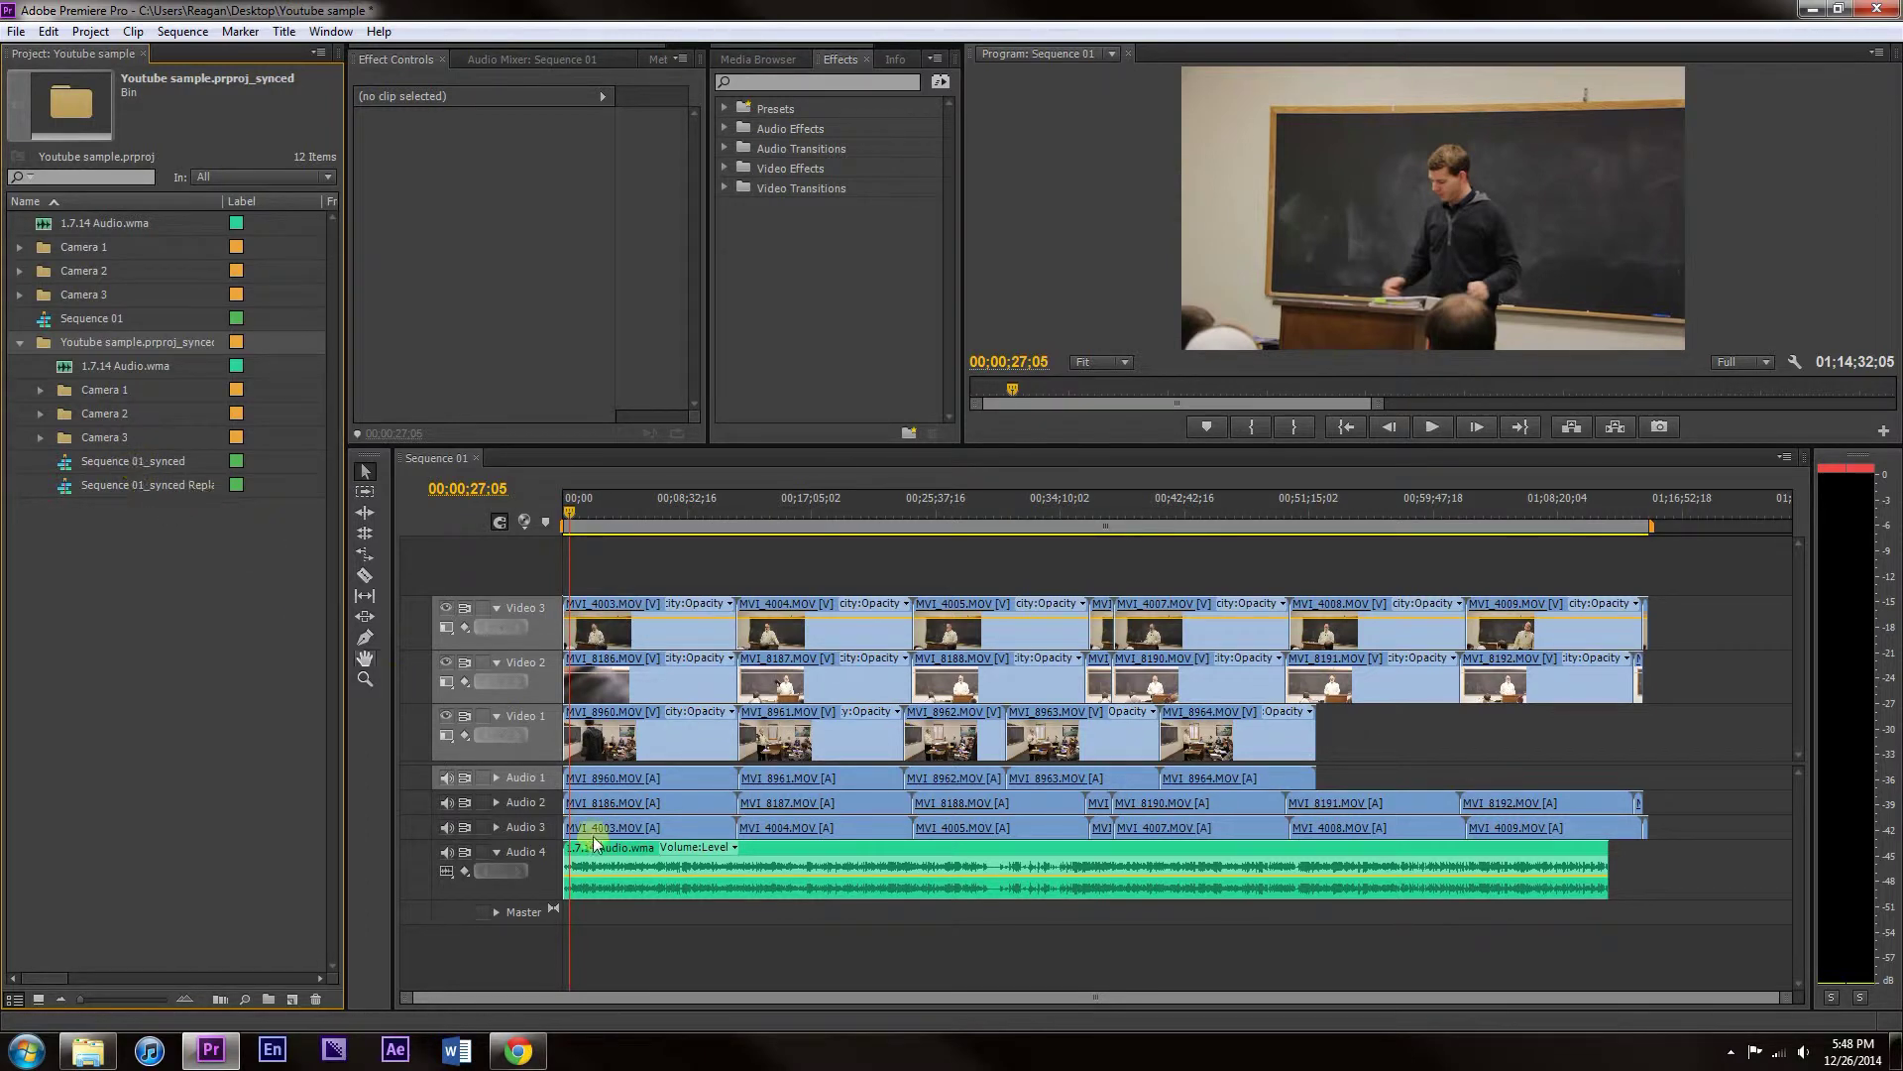
double_click(145, 471)
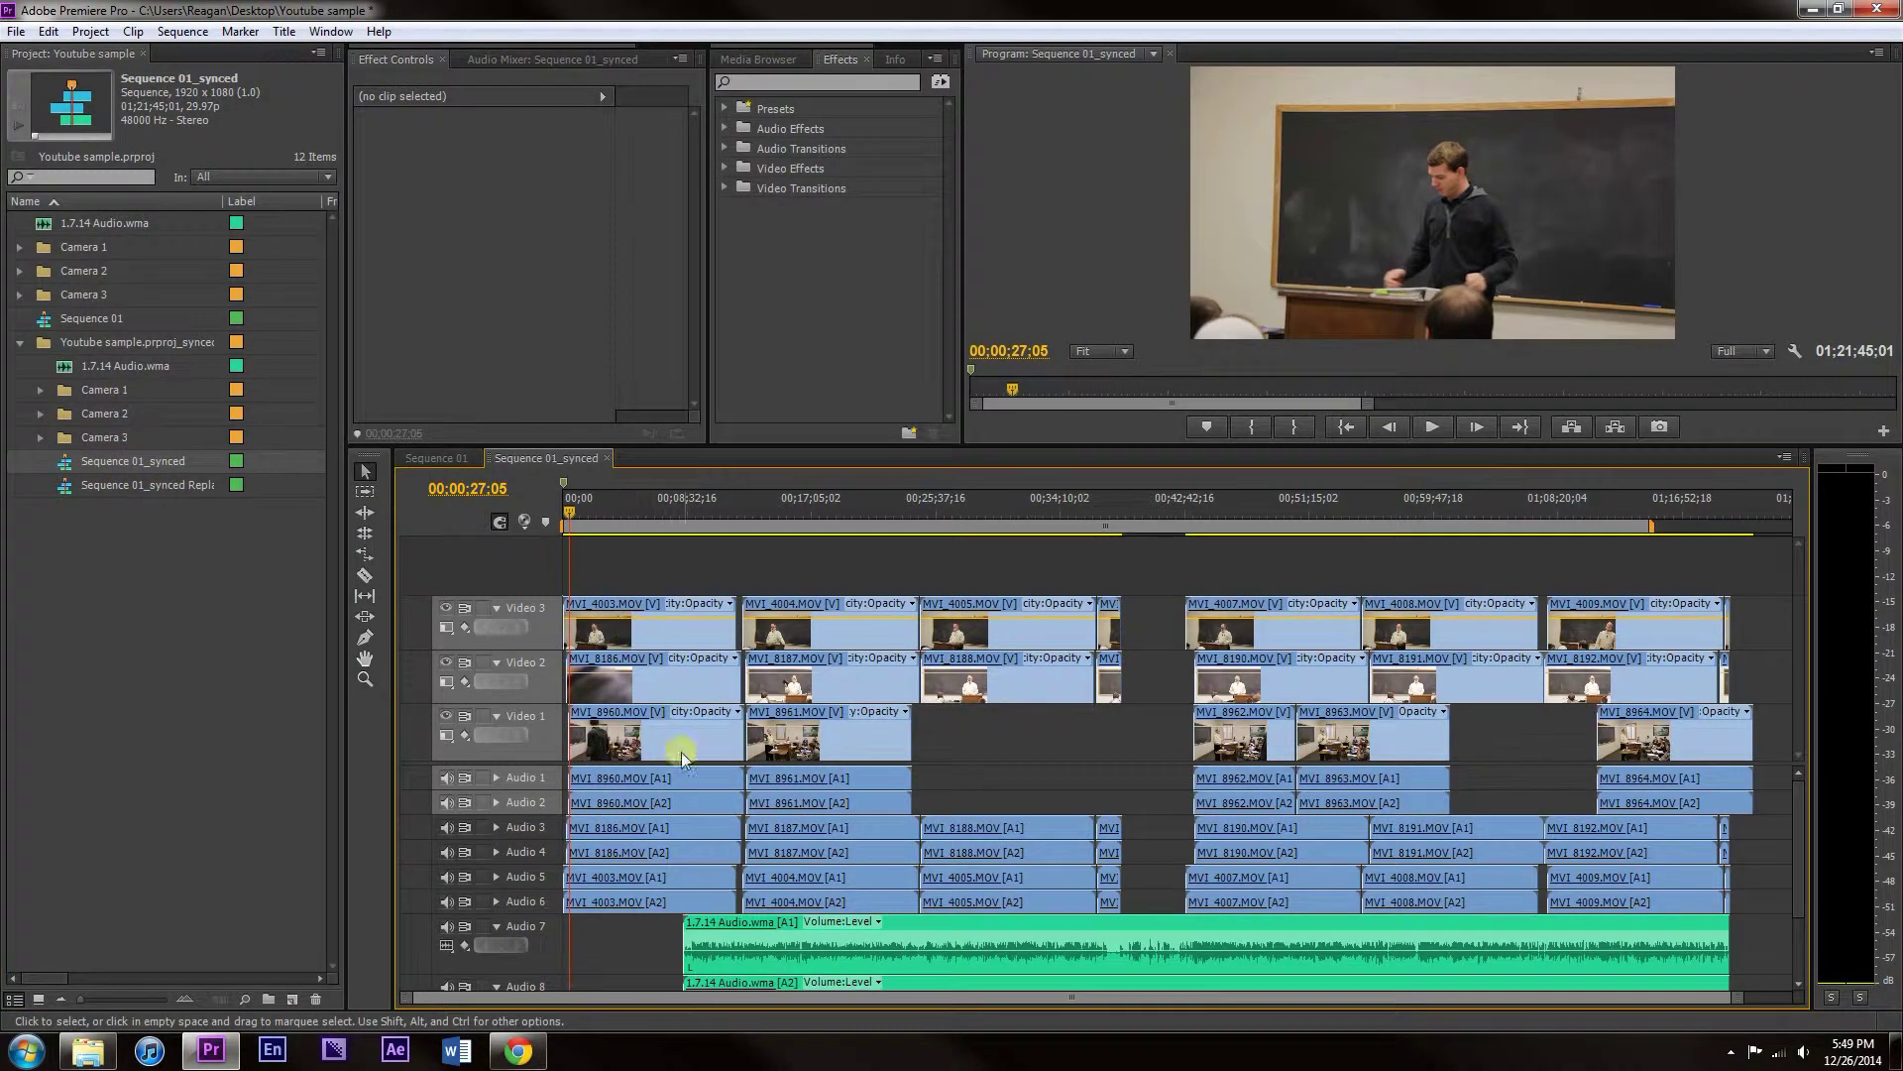
mouse_move(1799, 866)
left_mouse_down()
mouse_move(1800, 926)
mouse_move(1782, 853)
left_mouse_up()
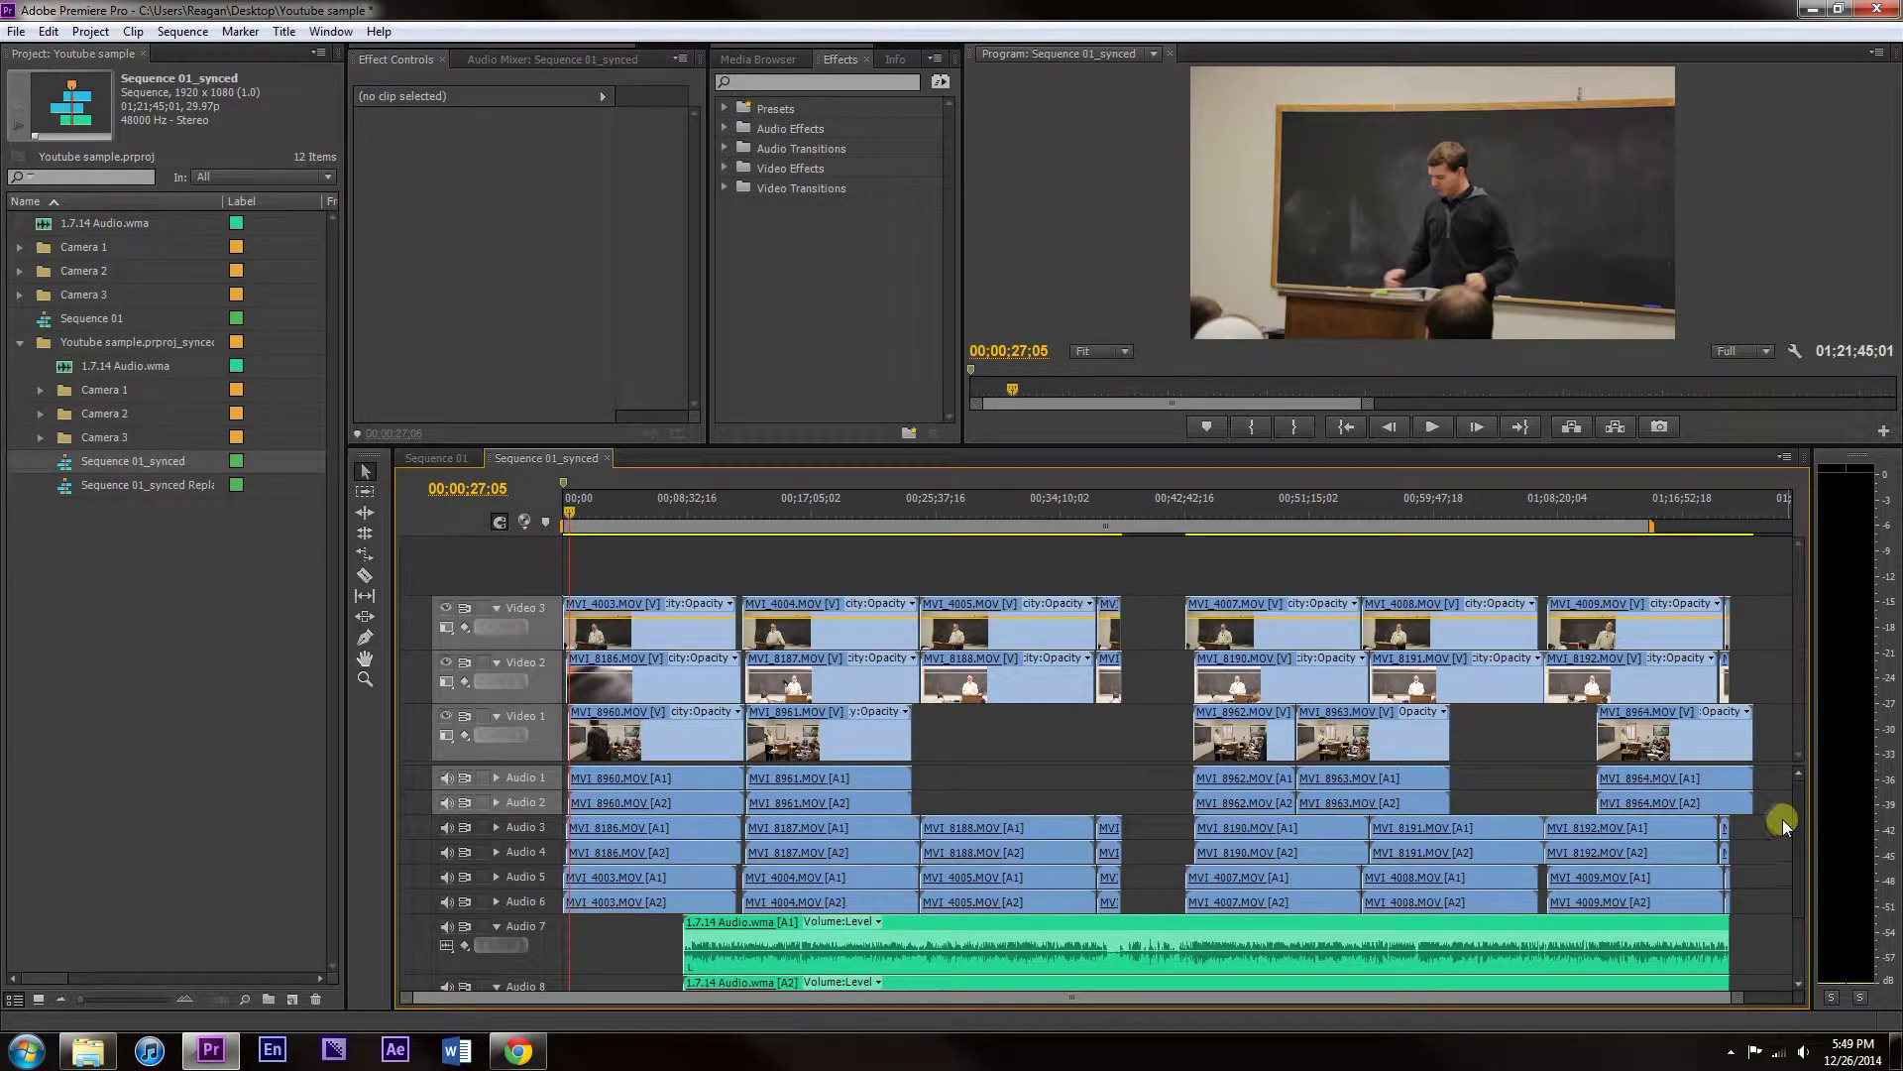
double_click(132, 484)
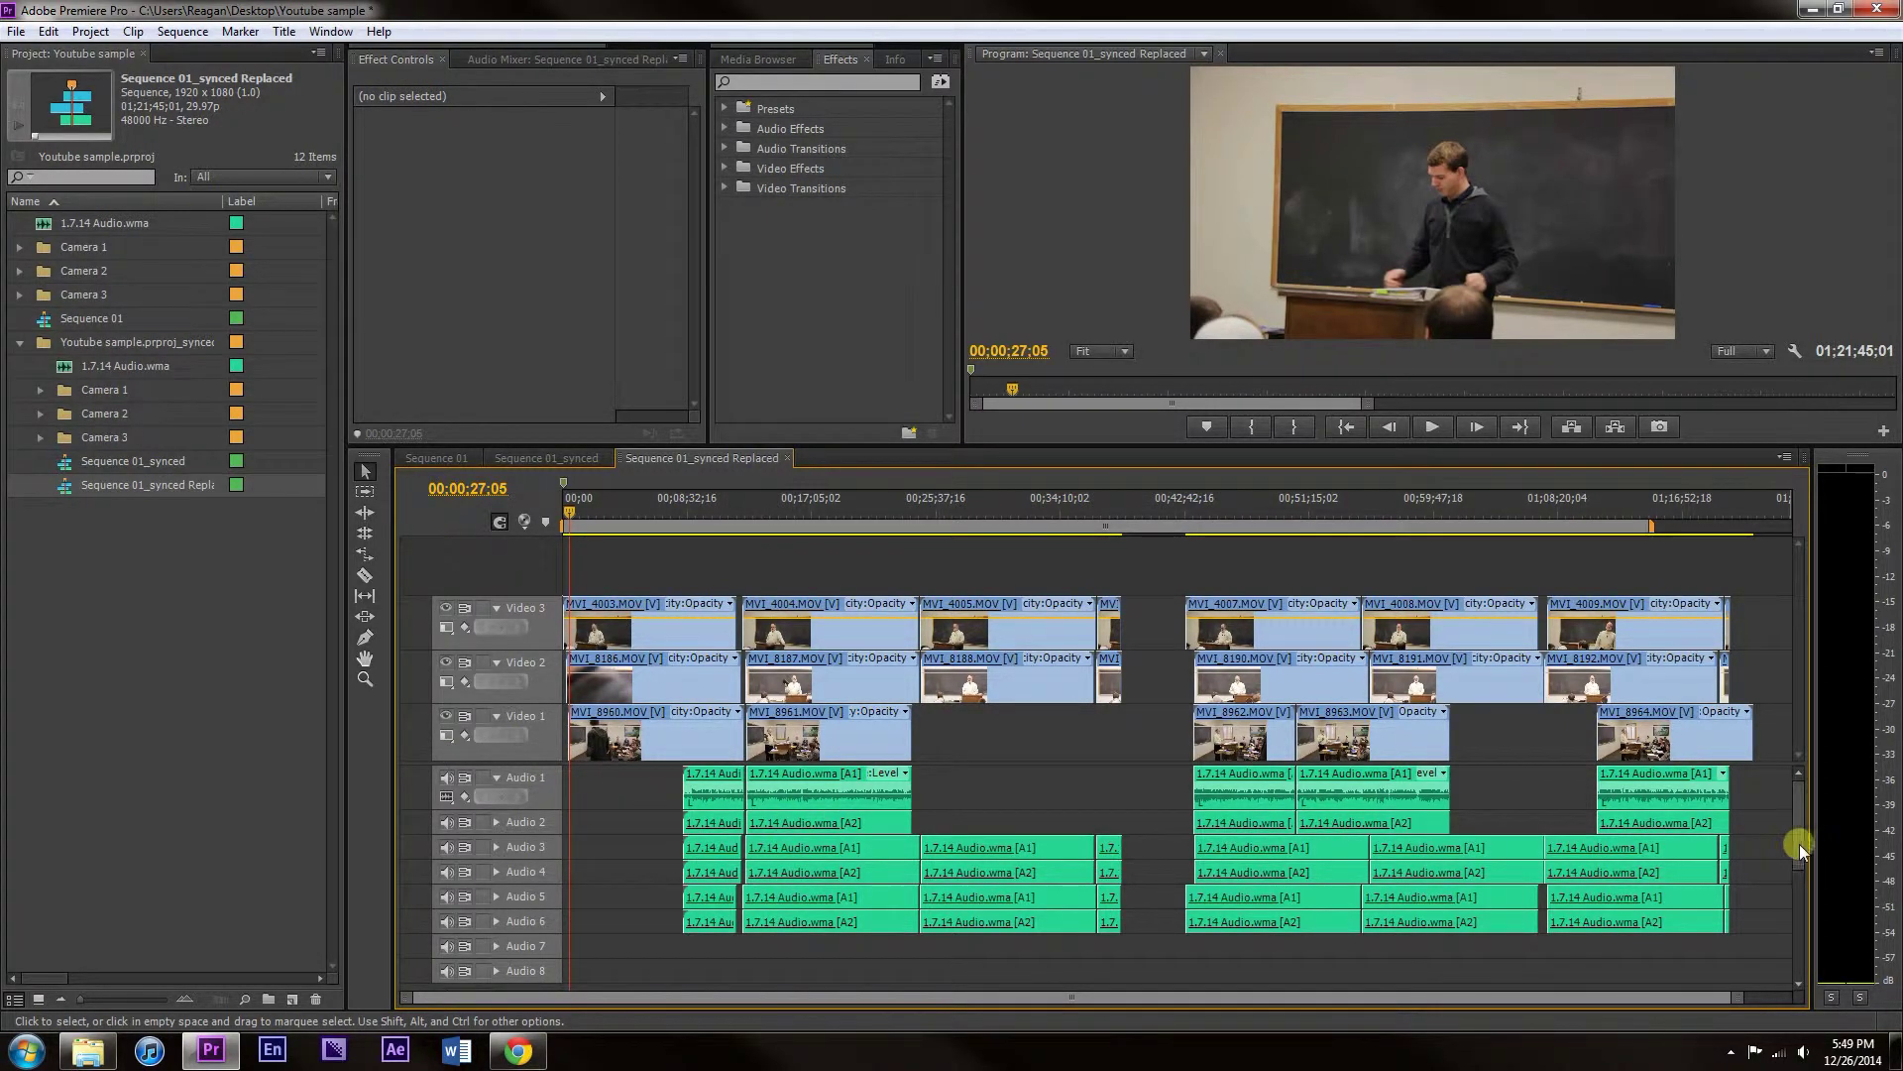
mouse_move(1799, 843)
left_mouse_down()
mouse_move(1801, 865)
mouse_move(1800, 839)
left_mouse_up()
left_click(444, 457)
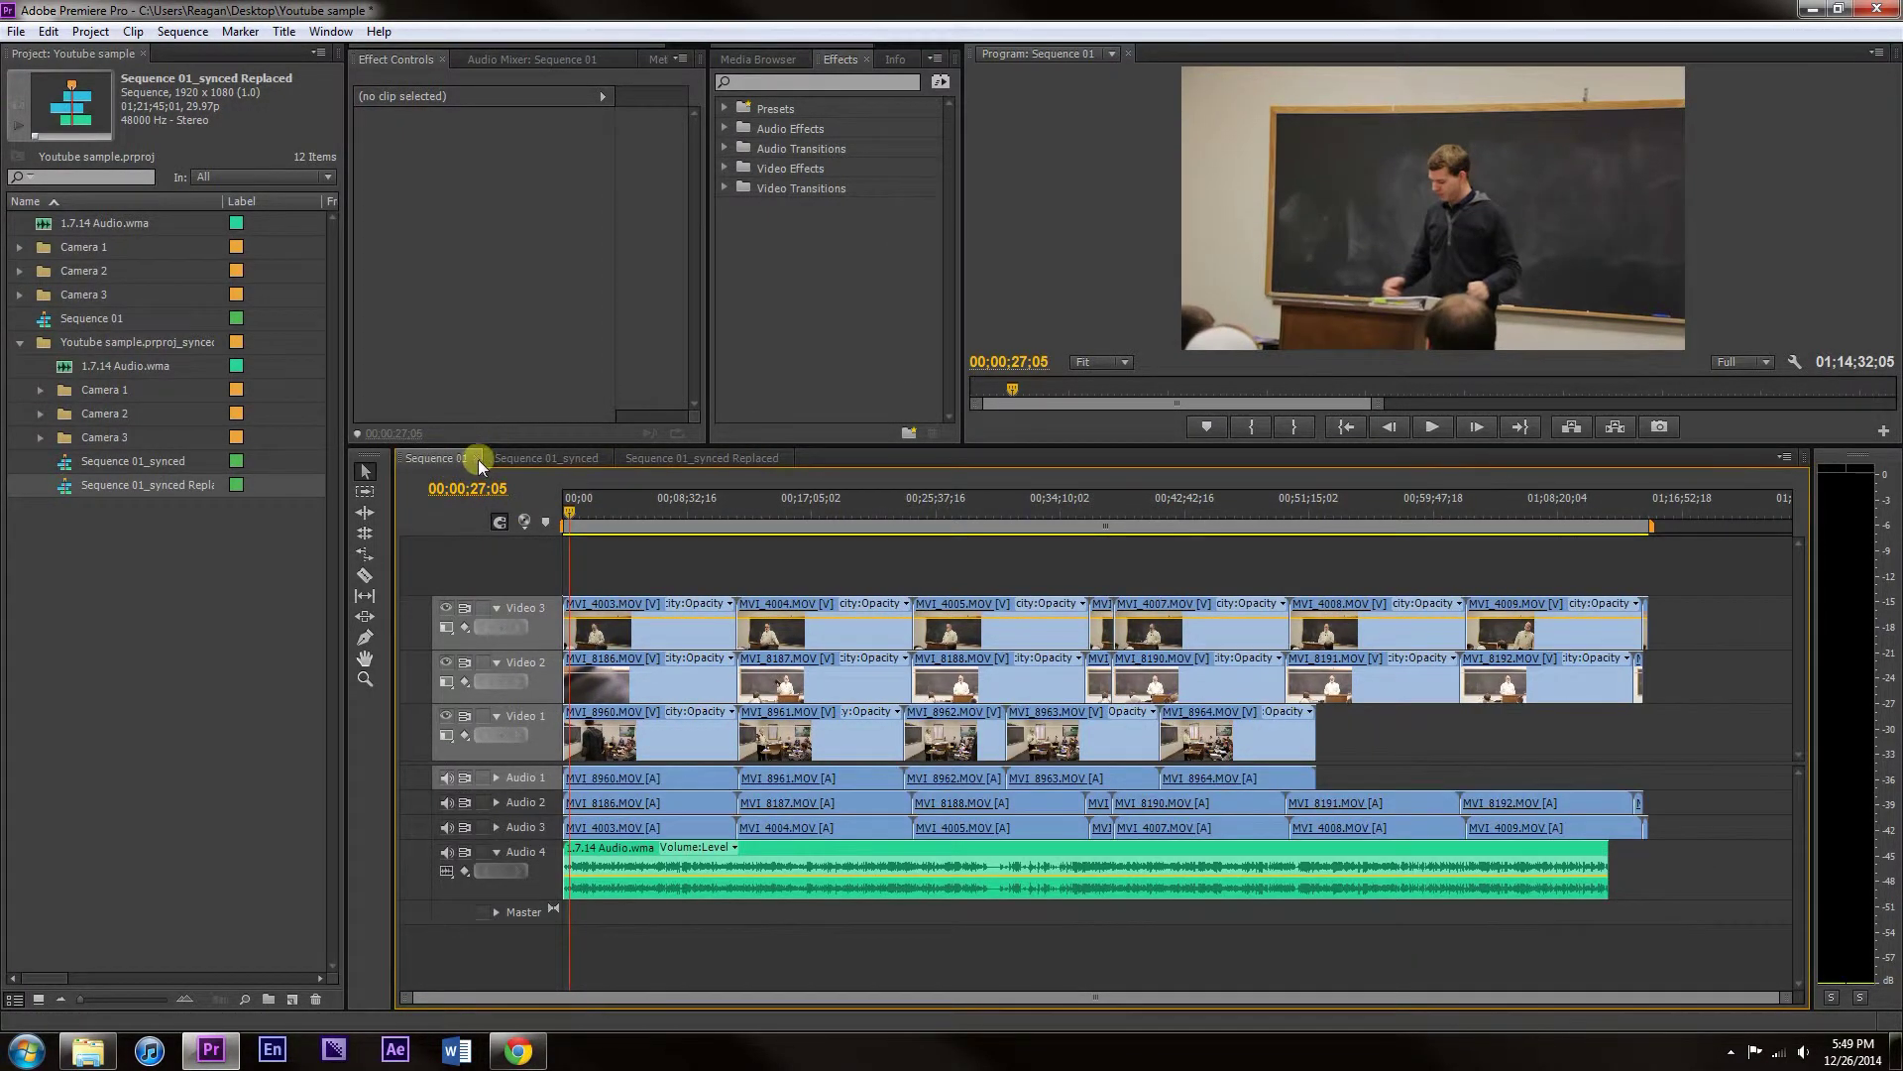
Close the Sequence 01 and Sequence 01_synced tabs, then return to the PluralEyes product page in Chrome.
left_click(477, 458)
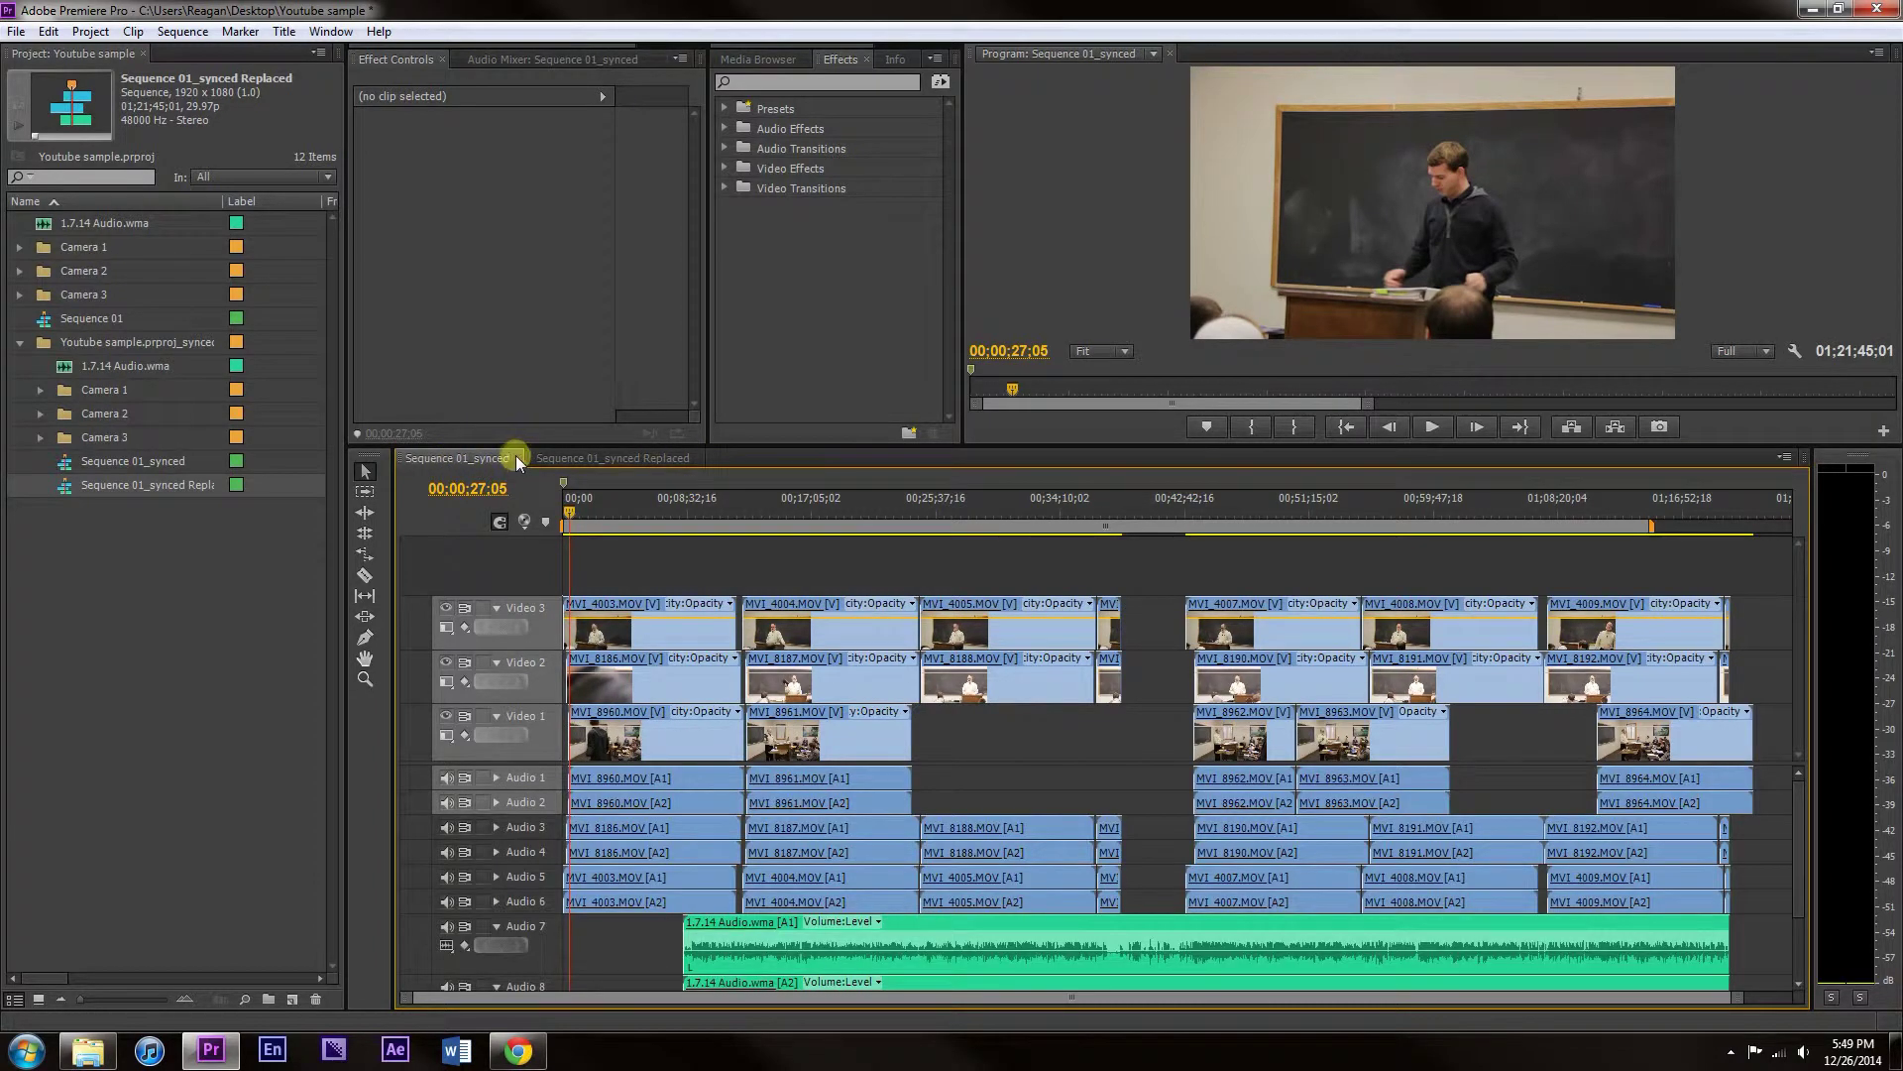
left_click(516, 457)
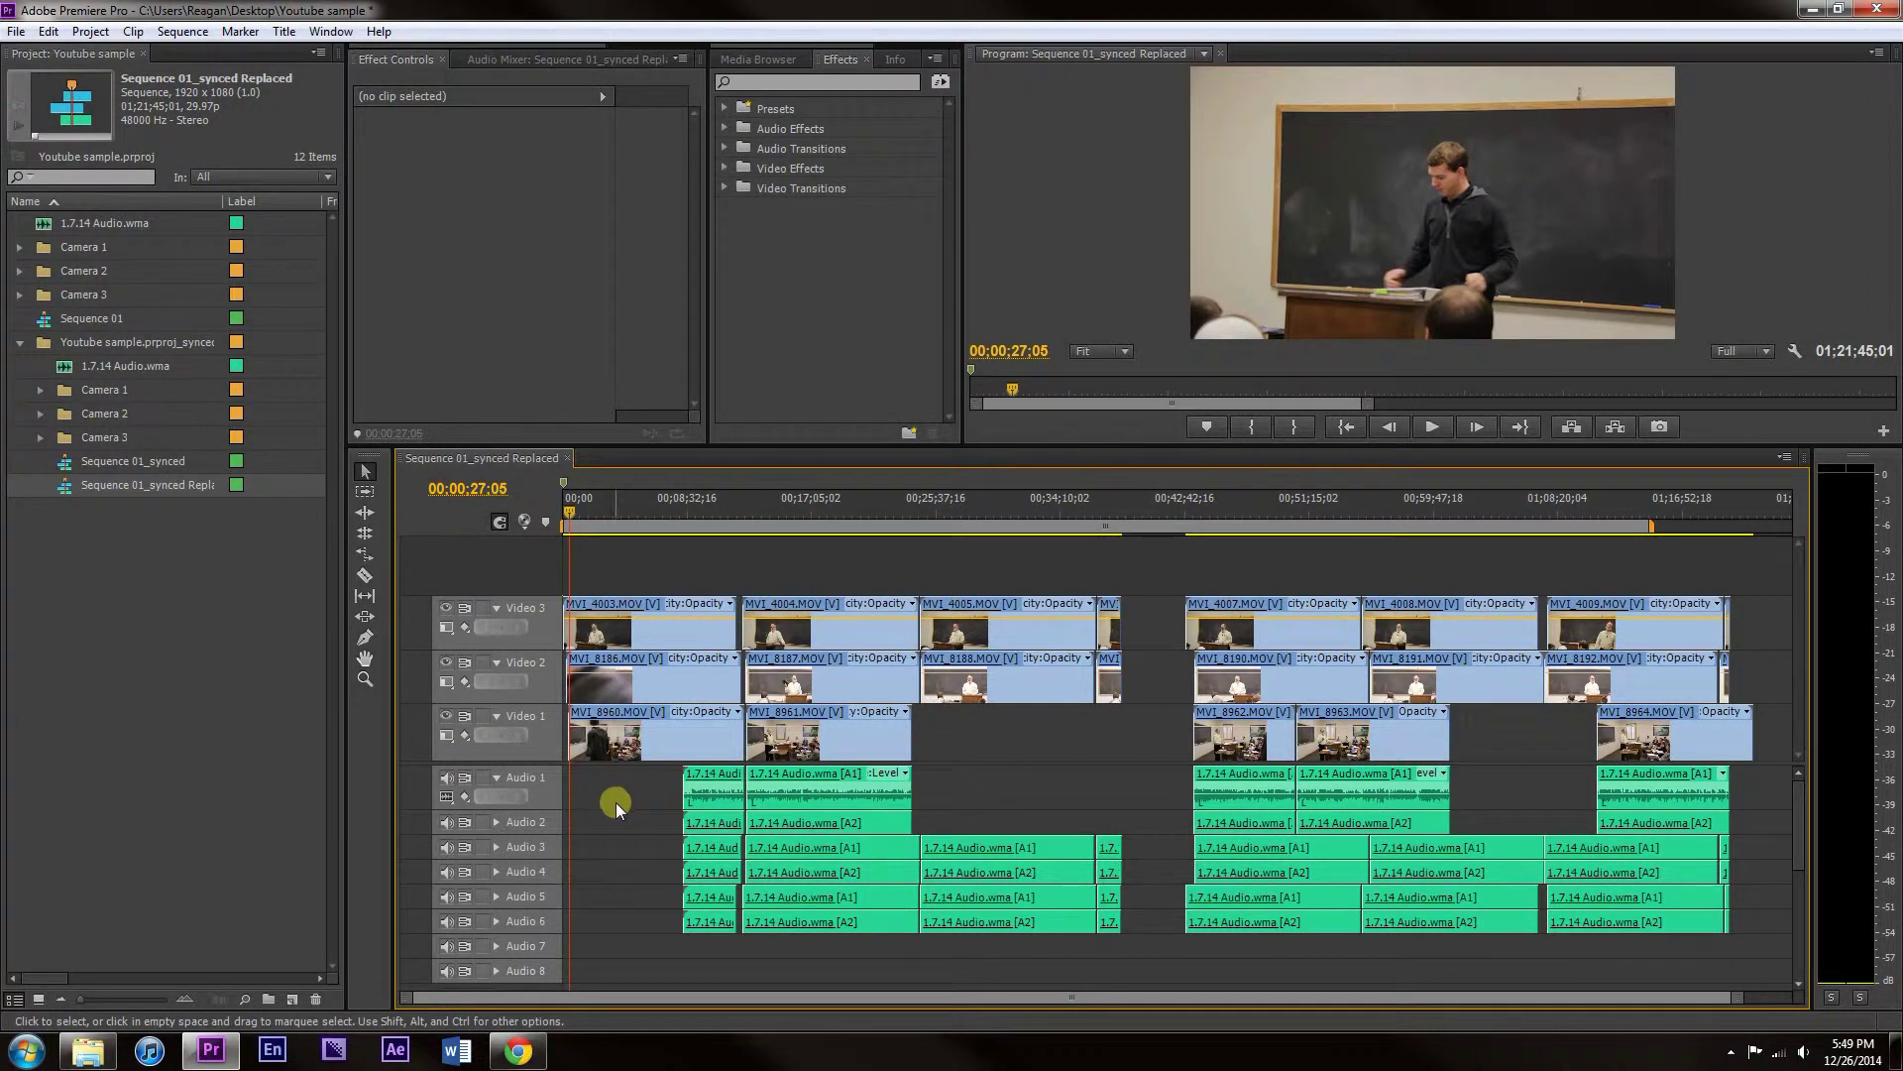
left_click(518, 1051)
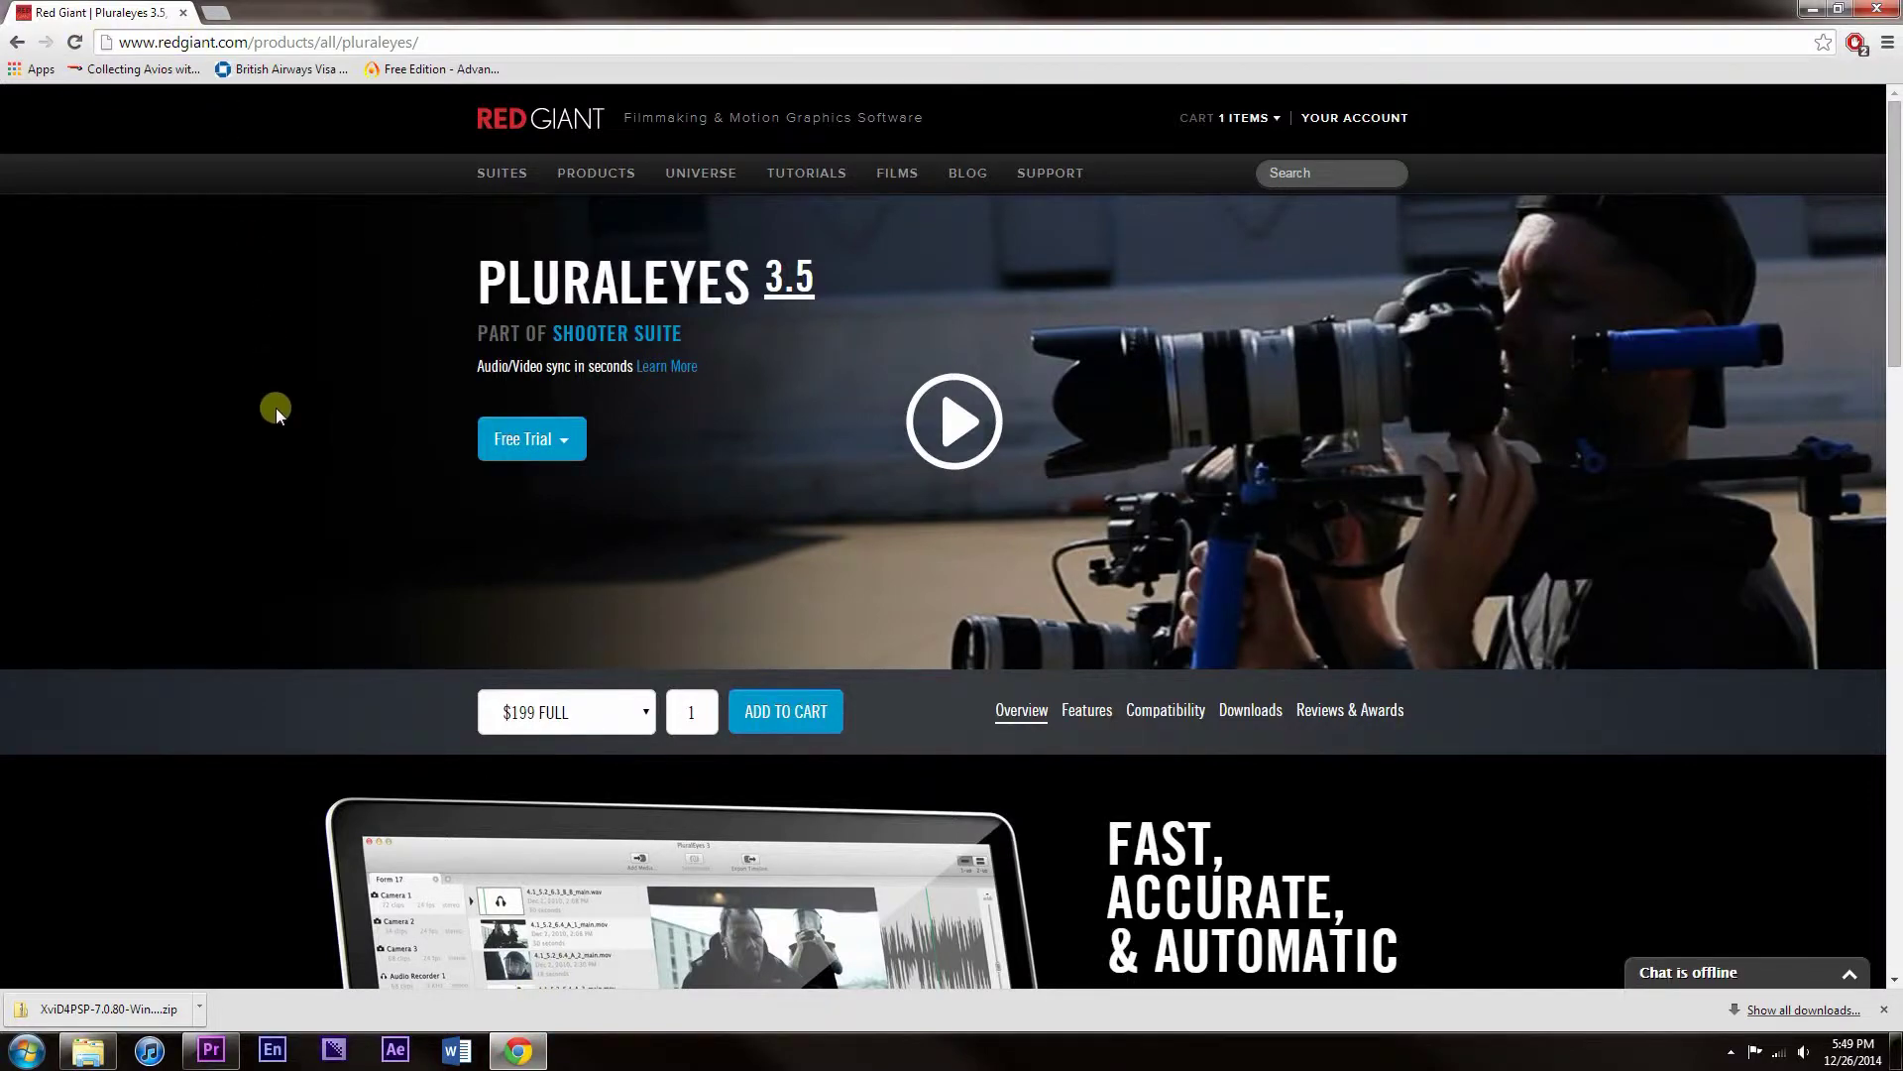
scroll(283, 484, "down", 5)
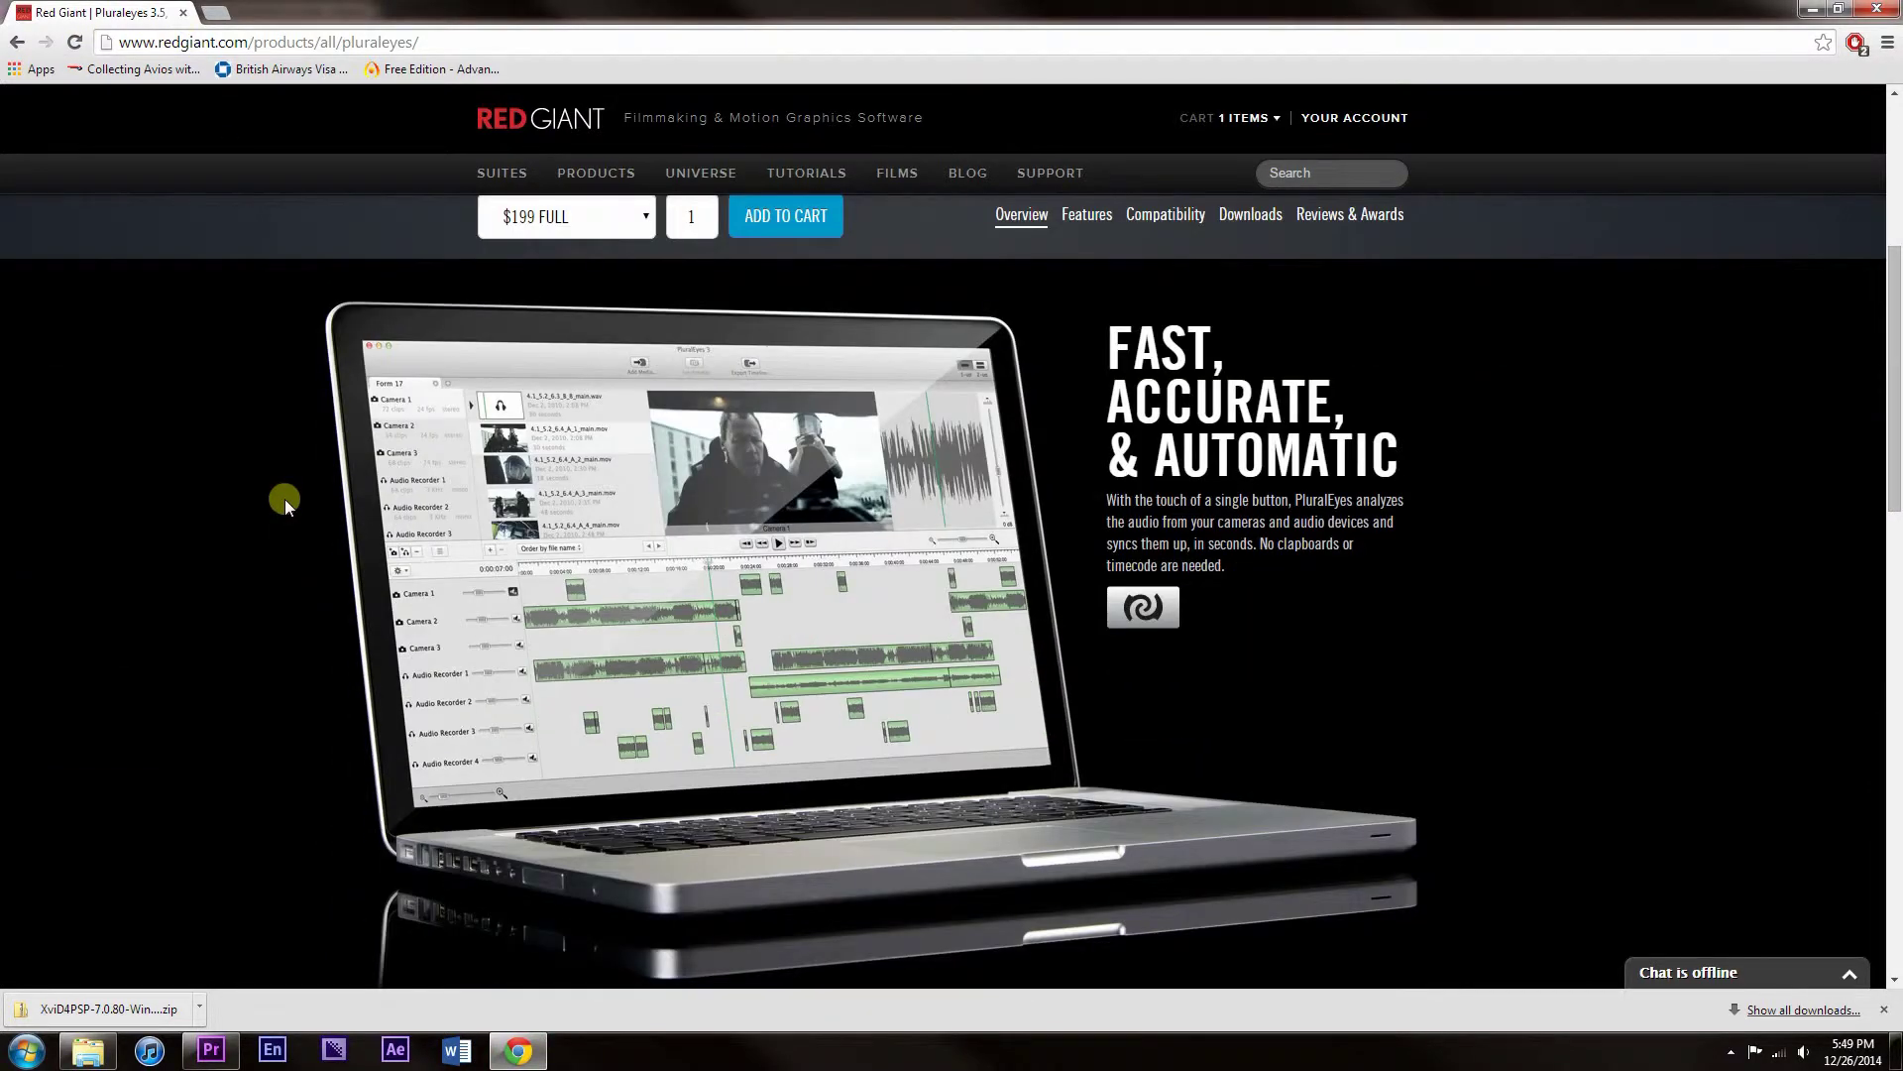
scroll(283, 498, "up", 4)
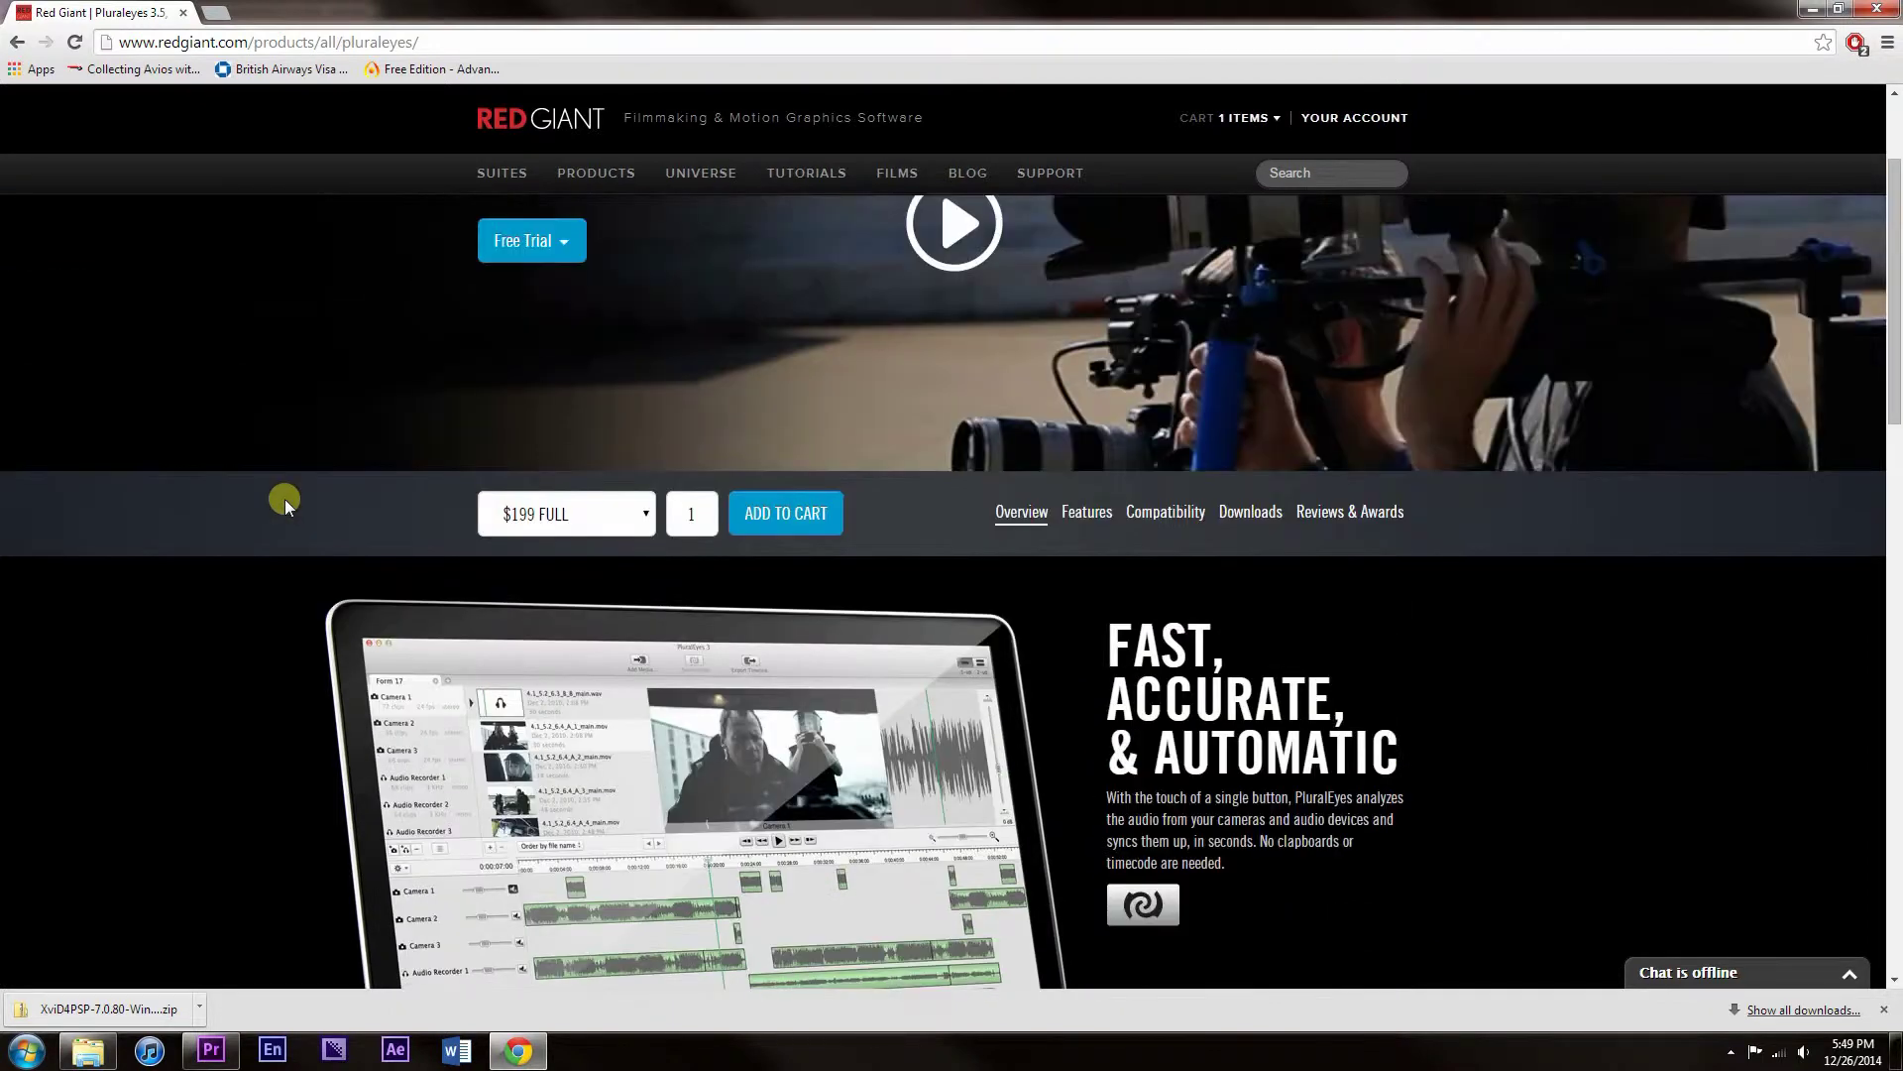
scroll(283, 497, "up", 1)
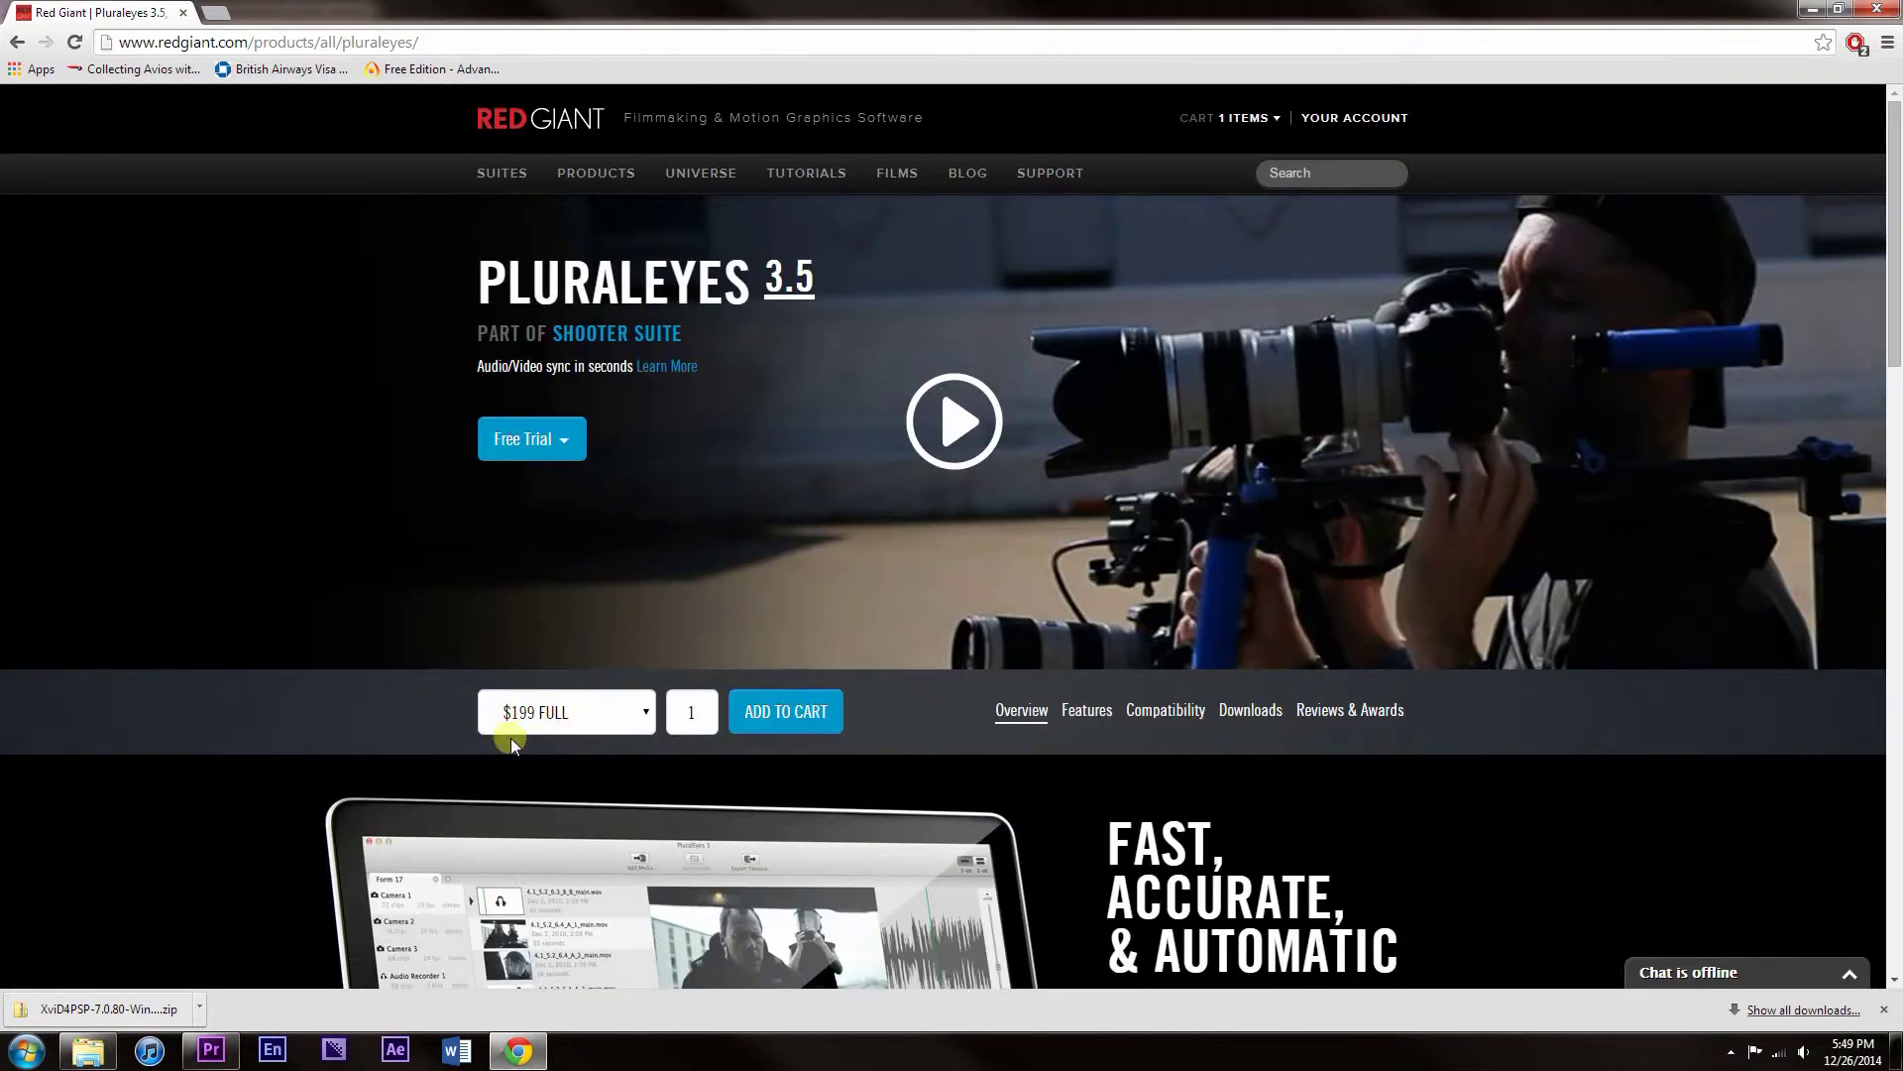
mouse_move(513, 1066)
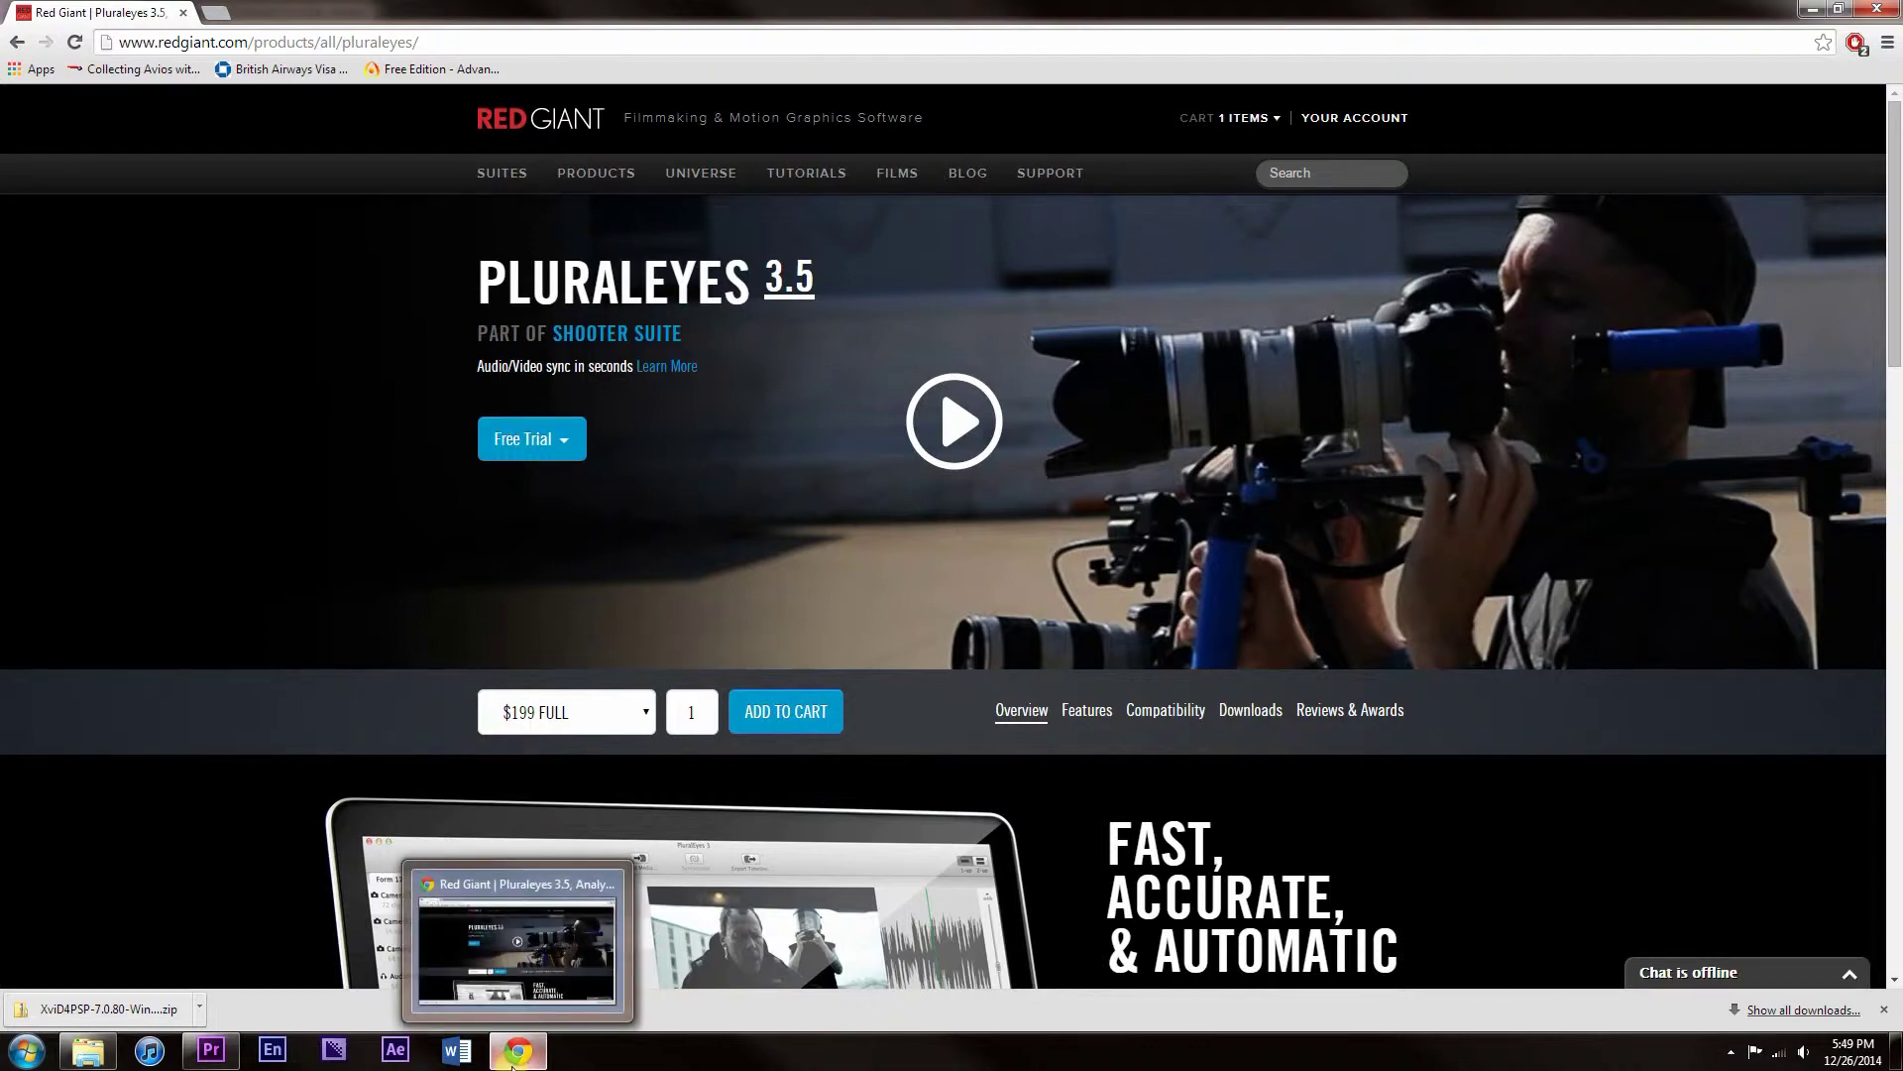
left_click(512, 1062)
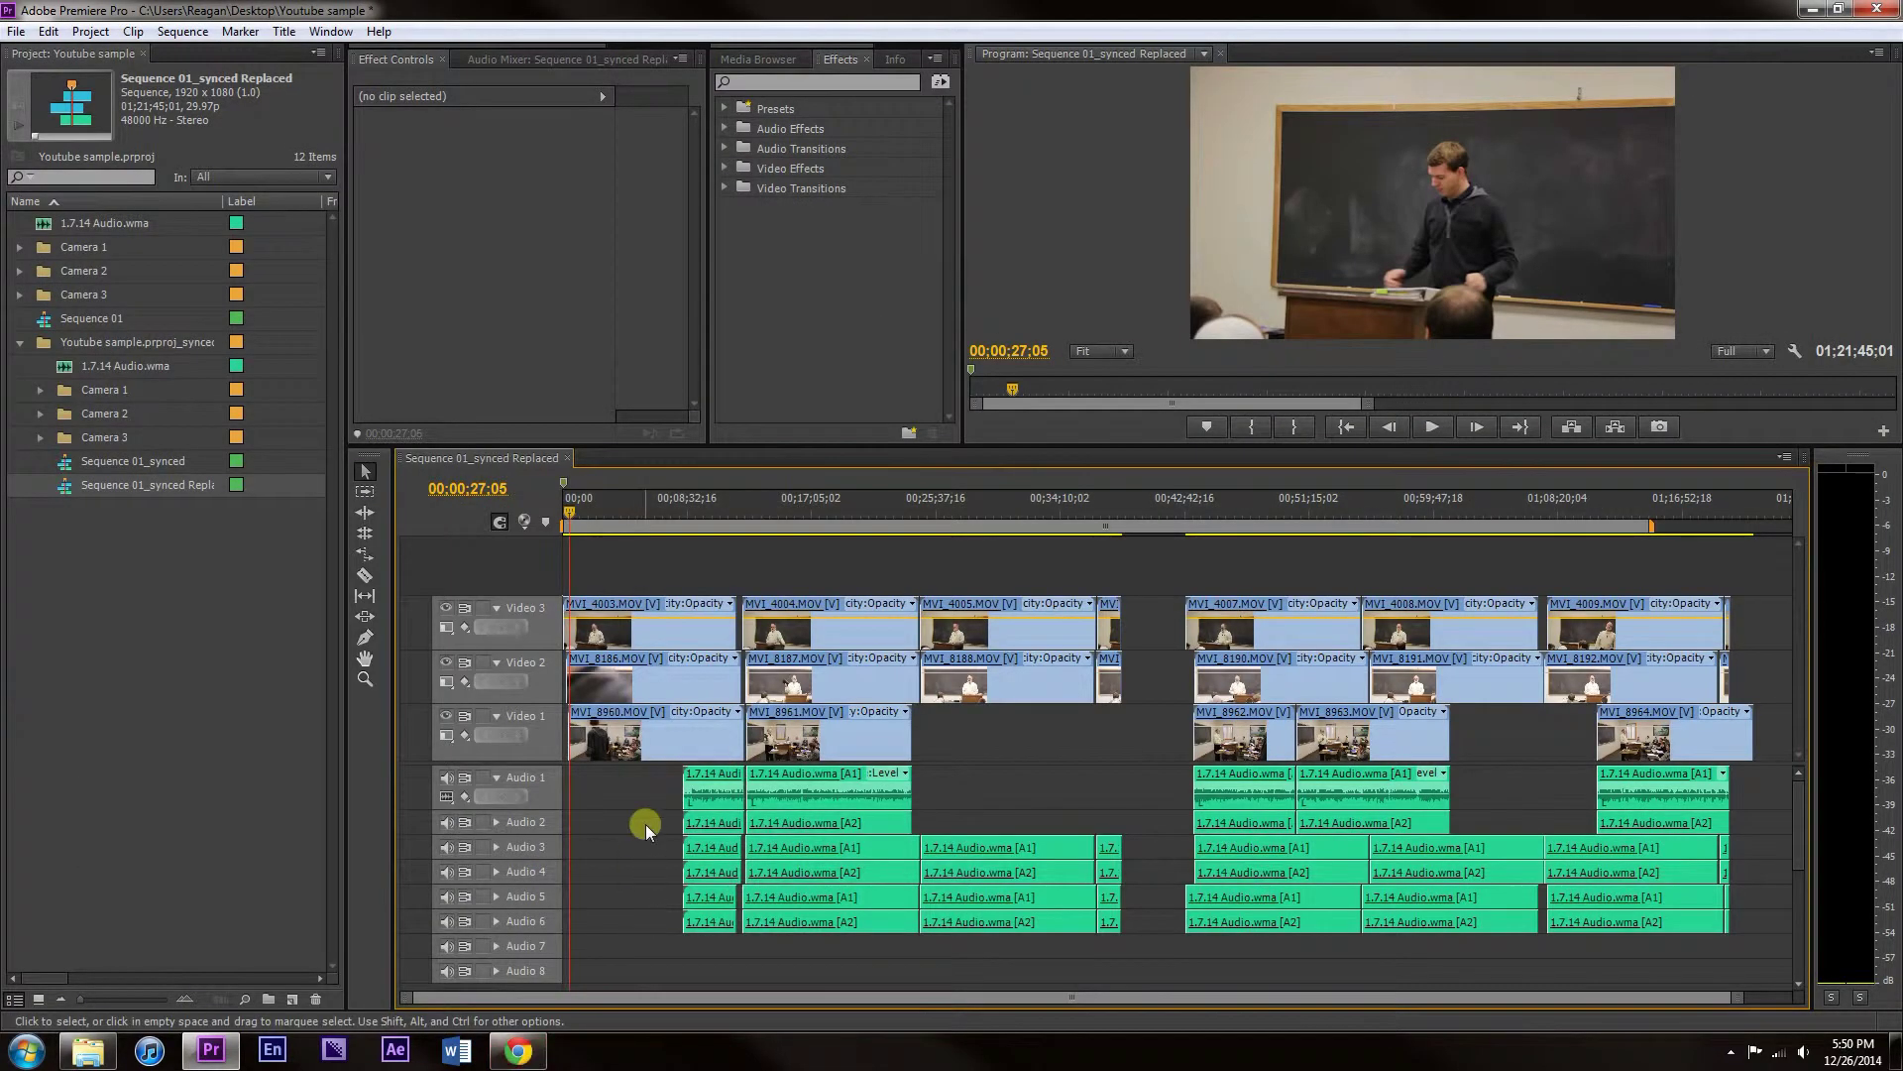